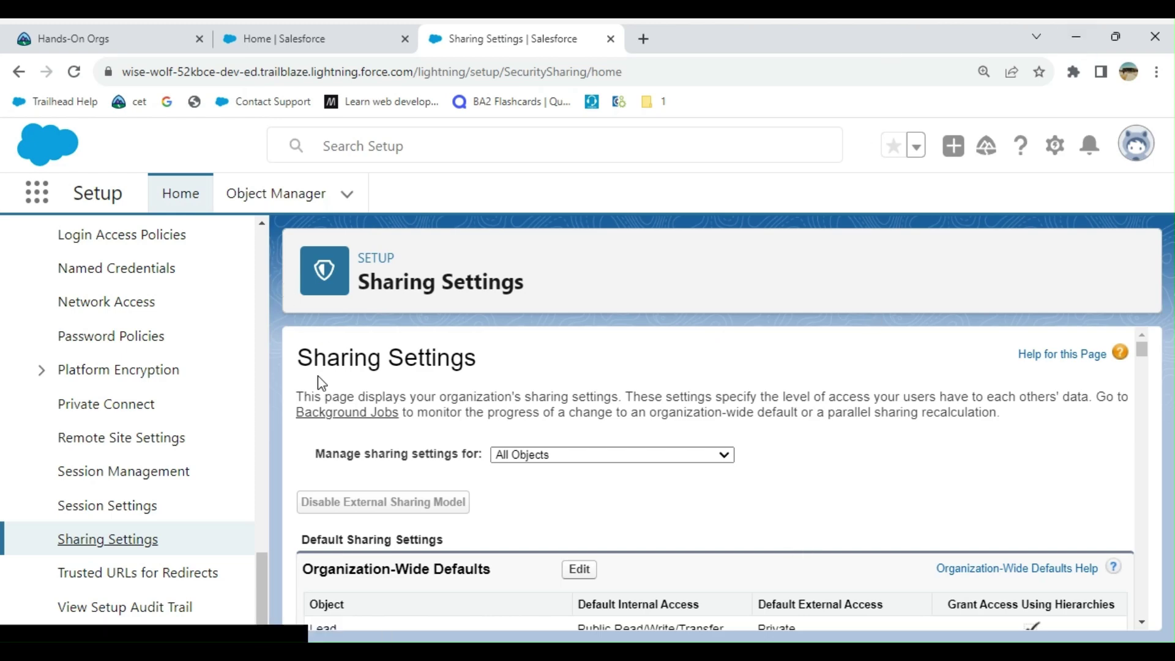
# Find and open the Sharing Settings page using the Setup search.
pyautogui.moveTo(263, 598); pyautogui.dragTo(264, 239)
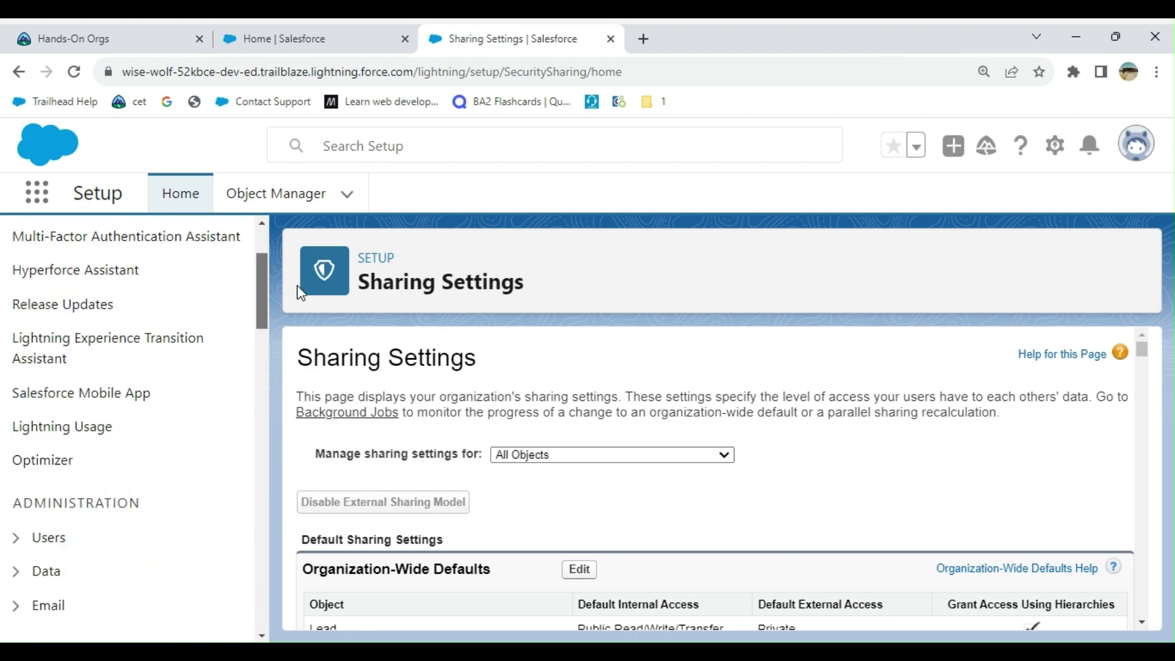
pyautogui.click(1056, 146)
pyautogui.click(126, 257)
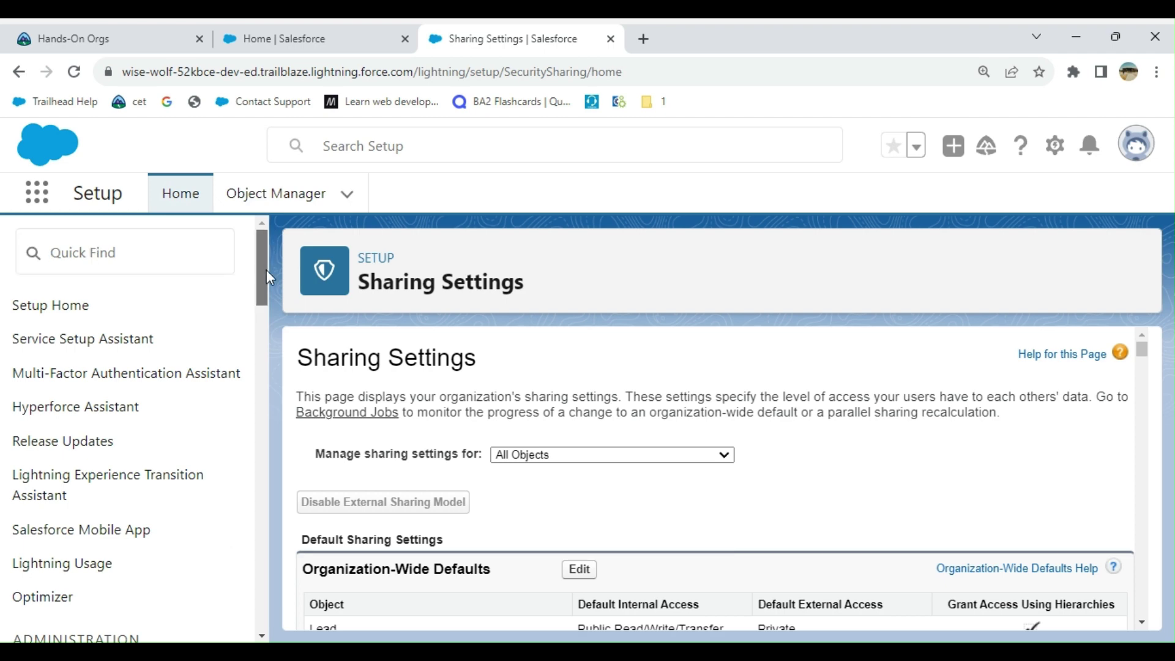
pyautogui.moveTo(262, 267); pyautogui.dragTo(271, 611)
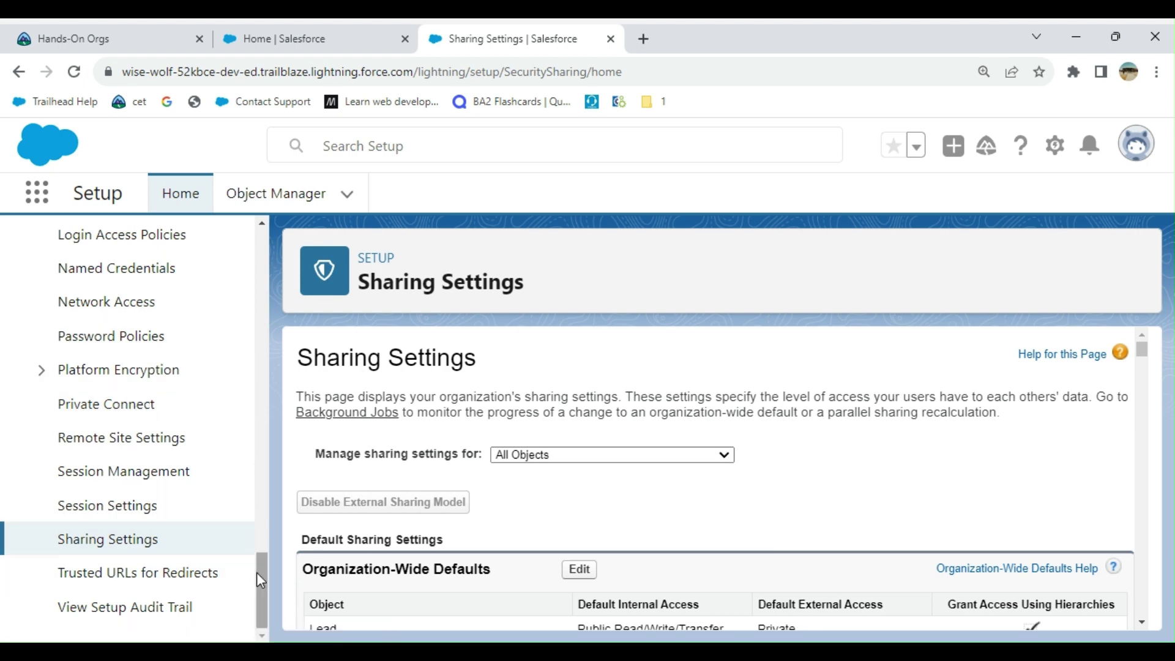
pyautogui.moveTo(260, 574)
pyautogui.mouseDown()
pyautogui.moveTo(286, 559)
pyautogui.moveTo(294, 602)
pyautogui.mouseUp()
pyautogui.click(104, 539)
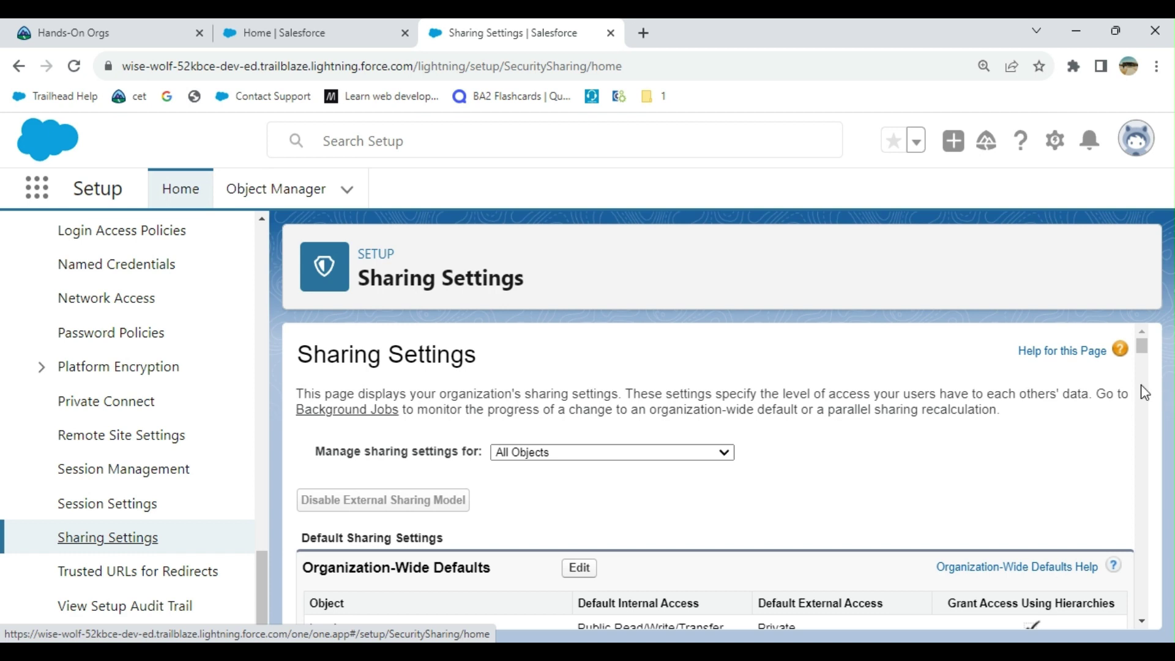
pyautogui.scroll(-3, 999, 390)
pyautogui.scroll(-2, 1000, 390)
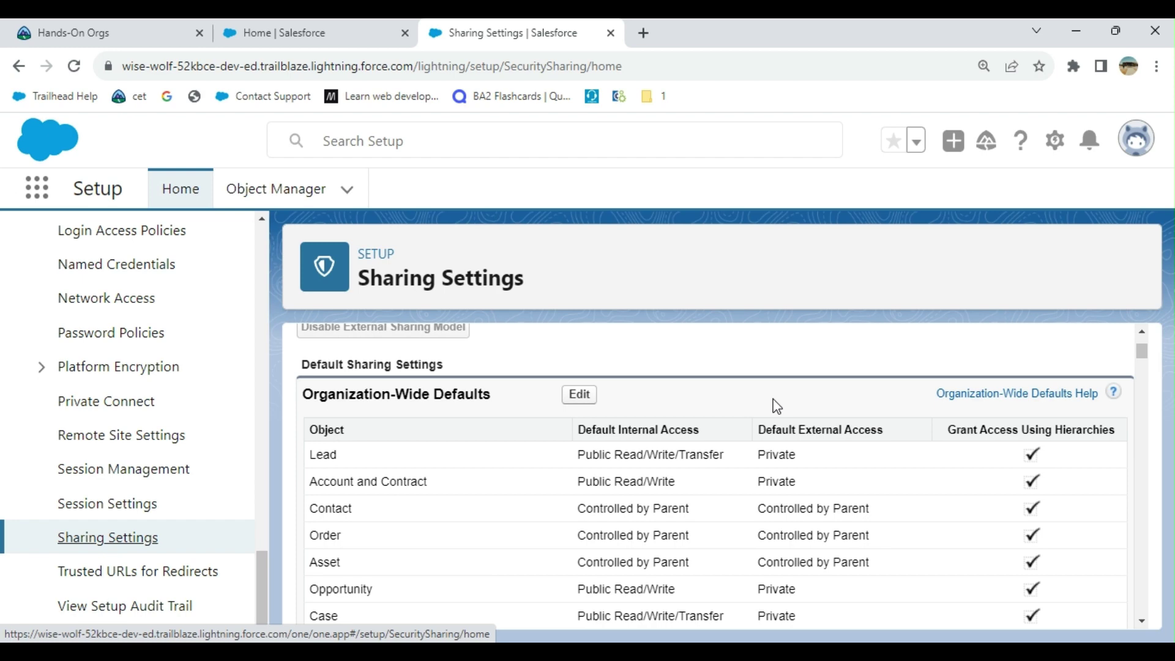
pyautogui.scroll(-3, 776, 404)
pyautogui.scroll(-3, 775, 404)
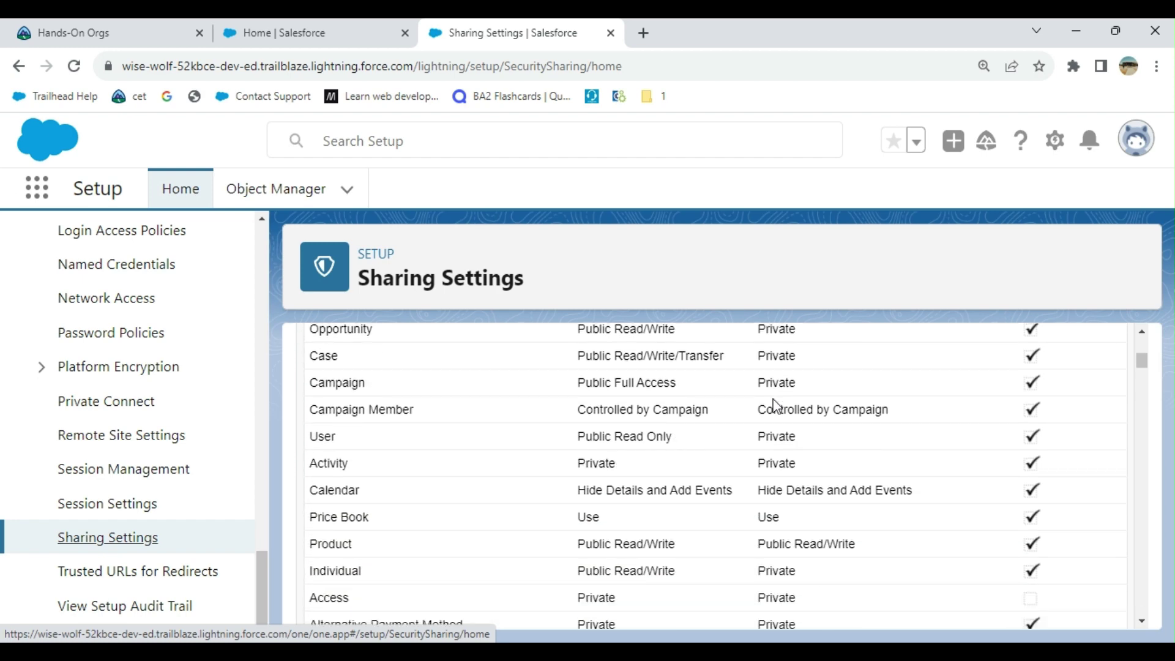
pyautogui.scroll(-3, 775, 405)
pyautogui.scroll(-3, 776, 404)
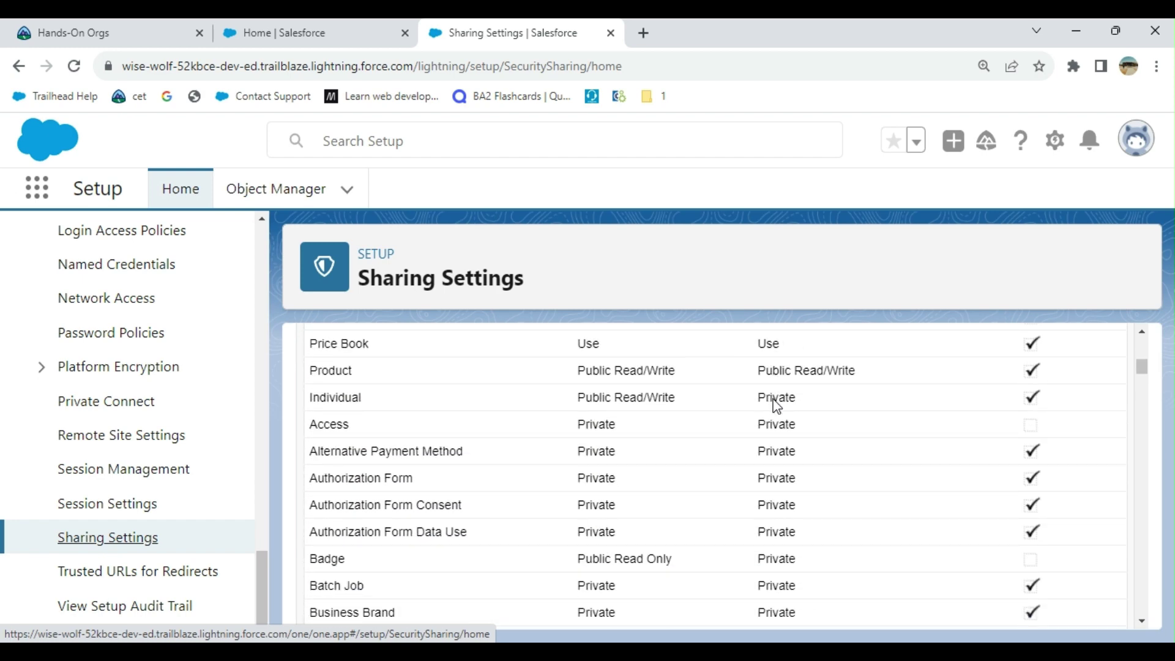
pyautogui.scroll(-3, 776, 404)
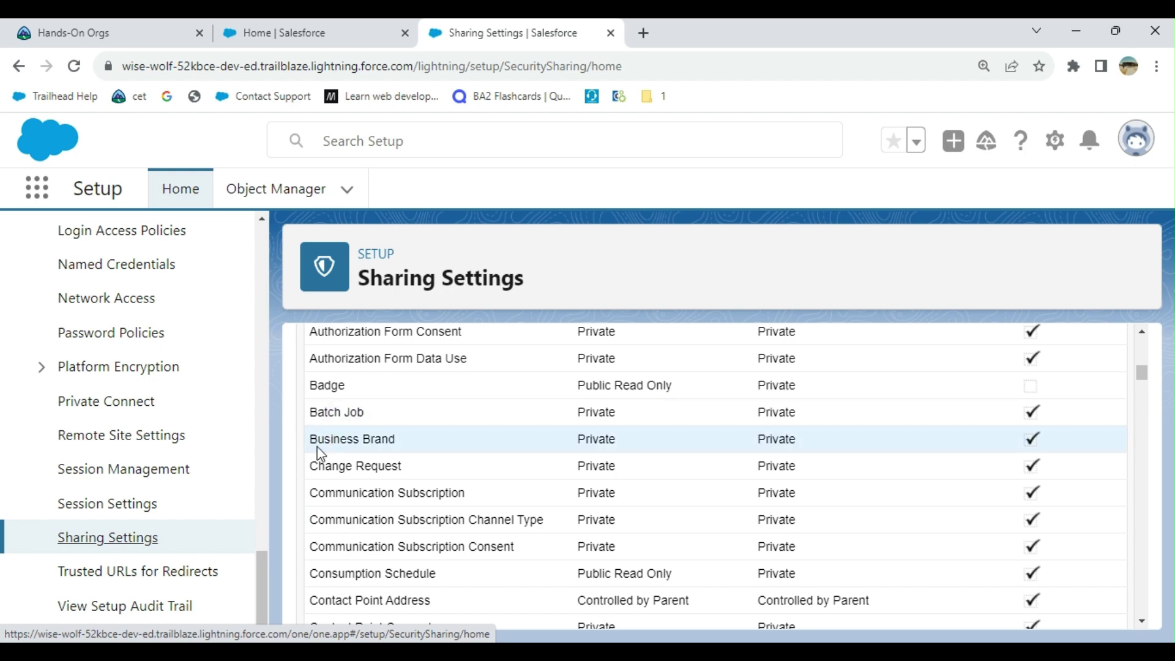
pyautogui.scroll(-3, 785, 384)
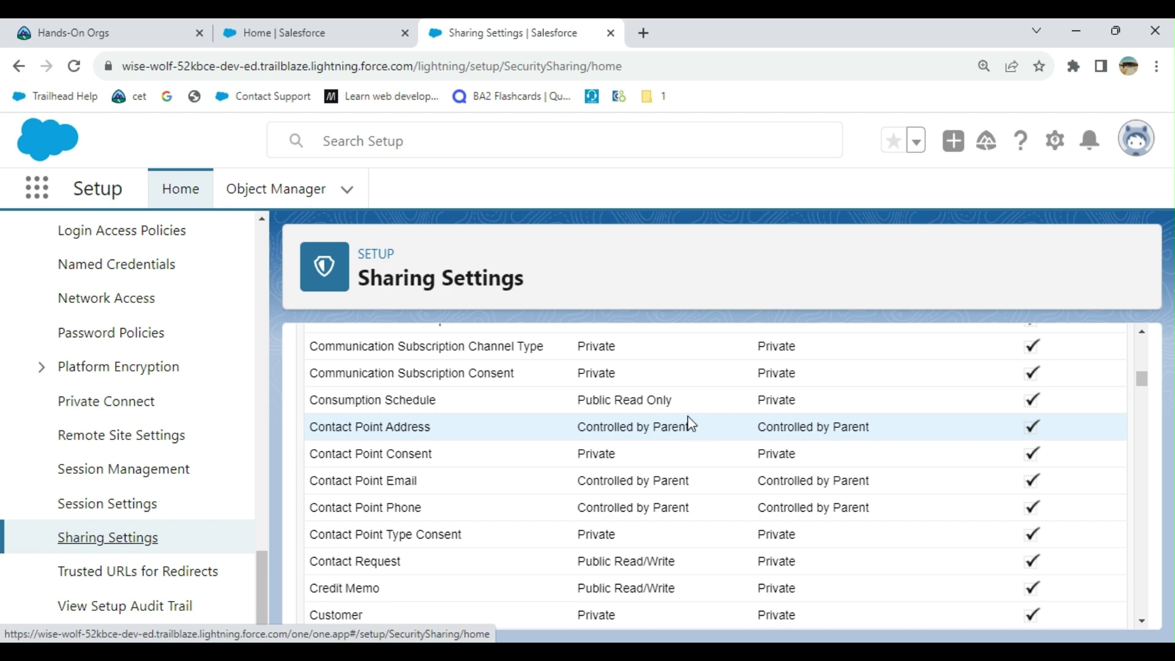
pyautogui.scroll(3, 691, 424)
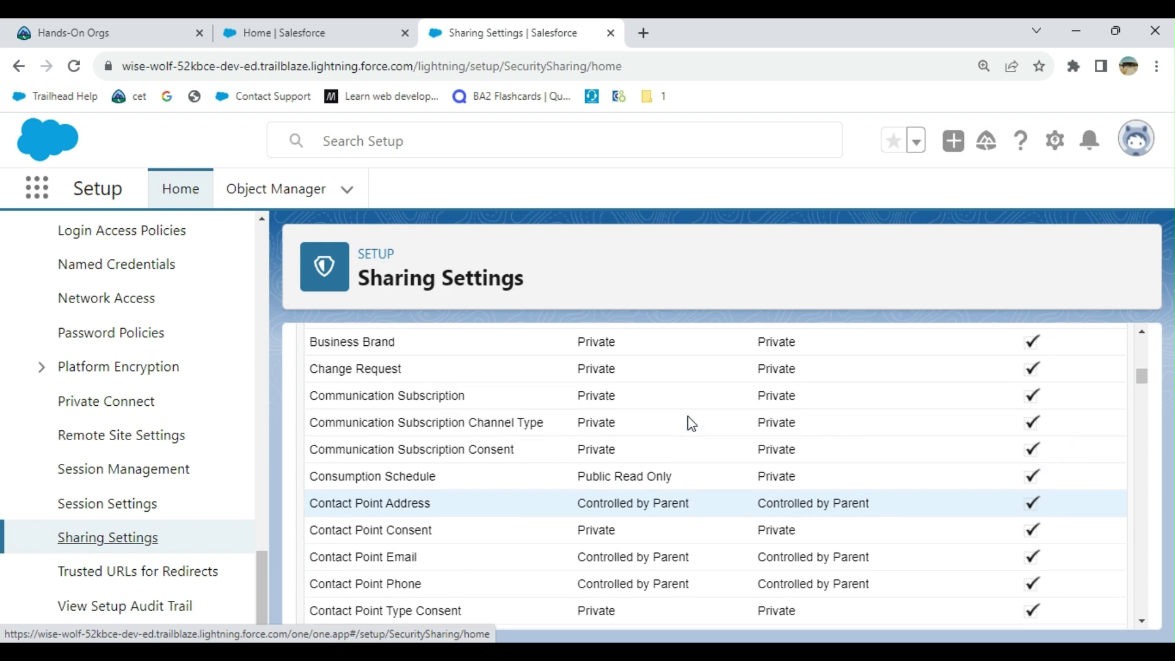
pyautogui.scroll(3, 690, 424)
pyautogui.scroll(-6, 690, 424)
pyautogui.scroll(-3, 691, 424)
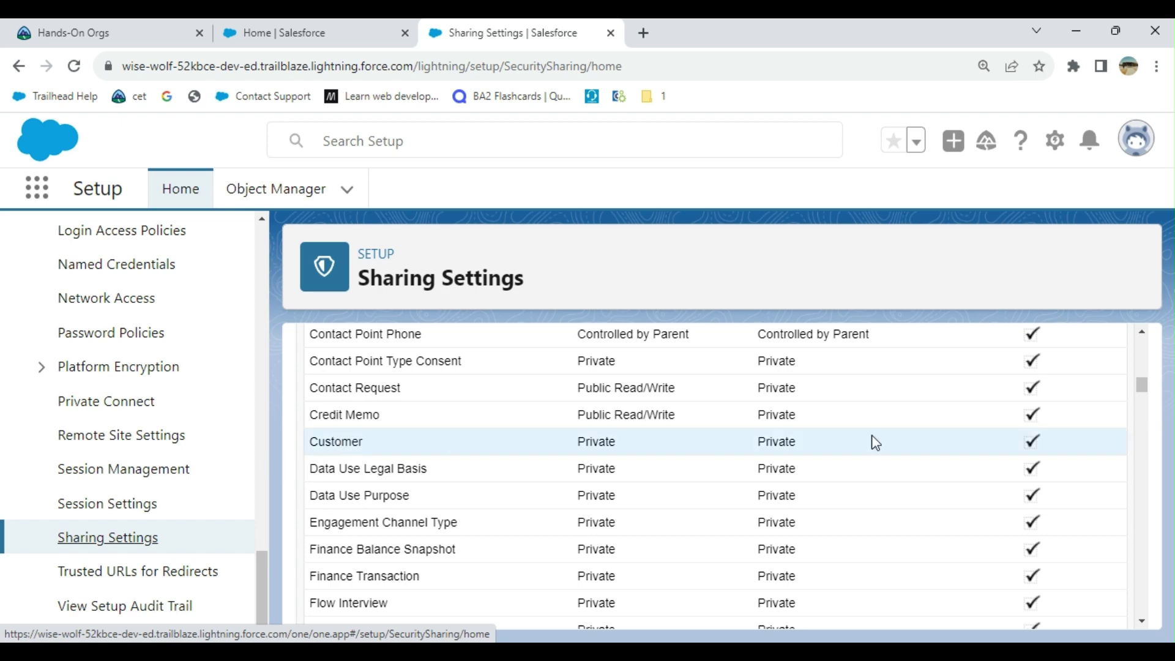
pyautogui.scroll(5, 592, 468)
pyautogui.scroll(5, 593, 468)
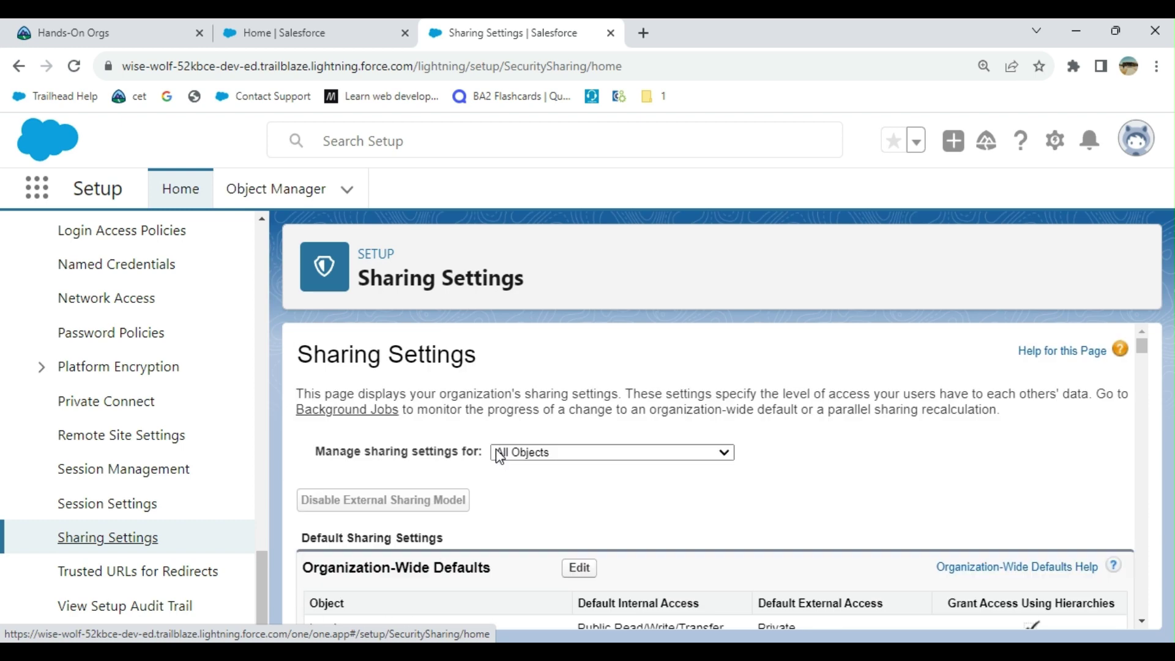
# Edit the org-wide defaults, setting Customer internal access to Public Read Only.
pyautogui.click(580, 567)
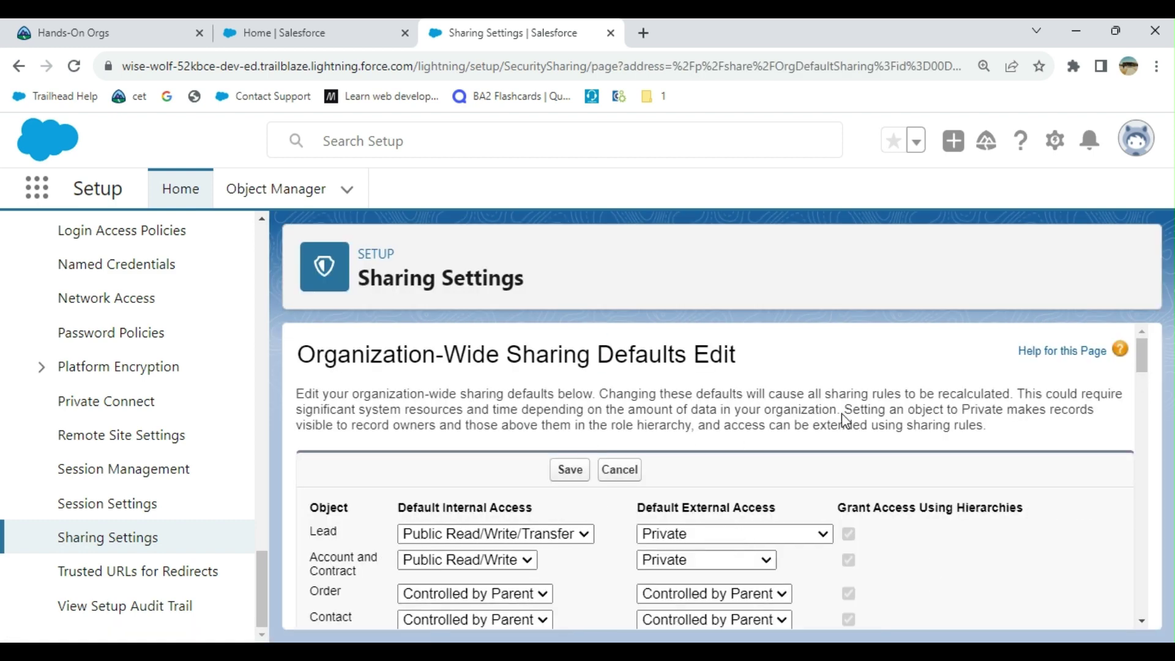
pyautogui.scroll(-3, 846, 420)
pyautogui.scroll(-2, 855, 413)
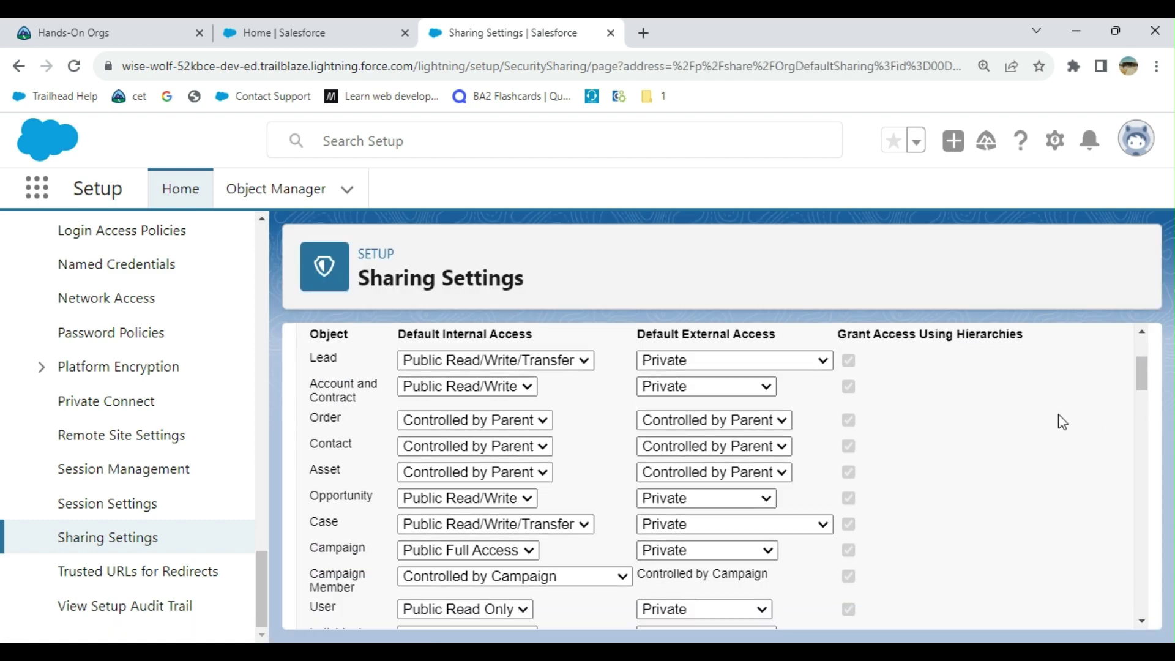
pyautogui.scroll(4, 1062, 422)
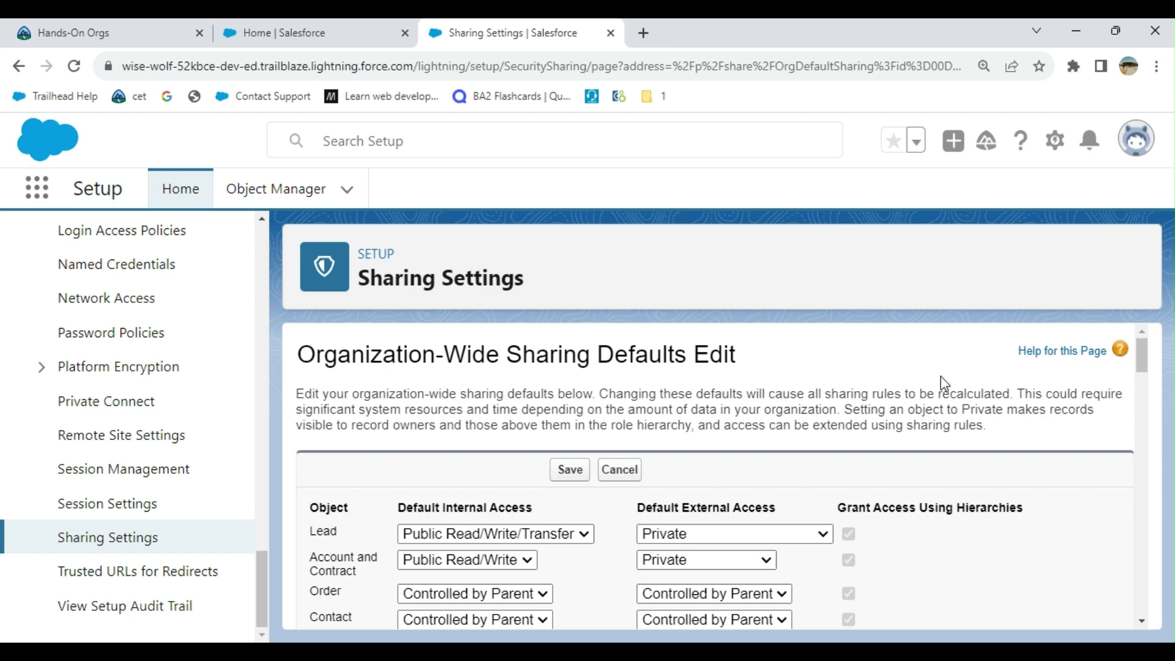
pyautogui.scroll(-3, 927, 381)
pyautogui.scroll(-5, 928, 381)
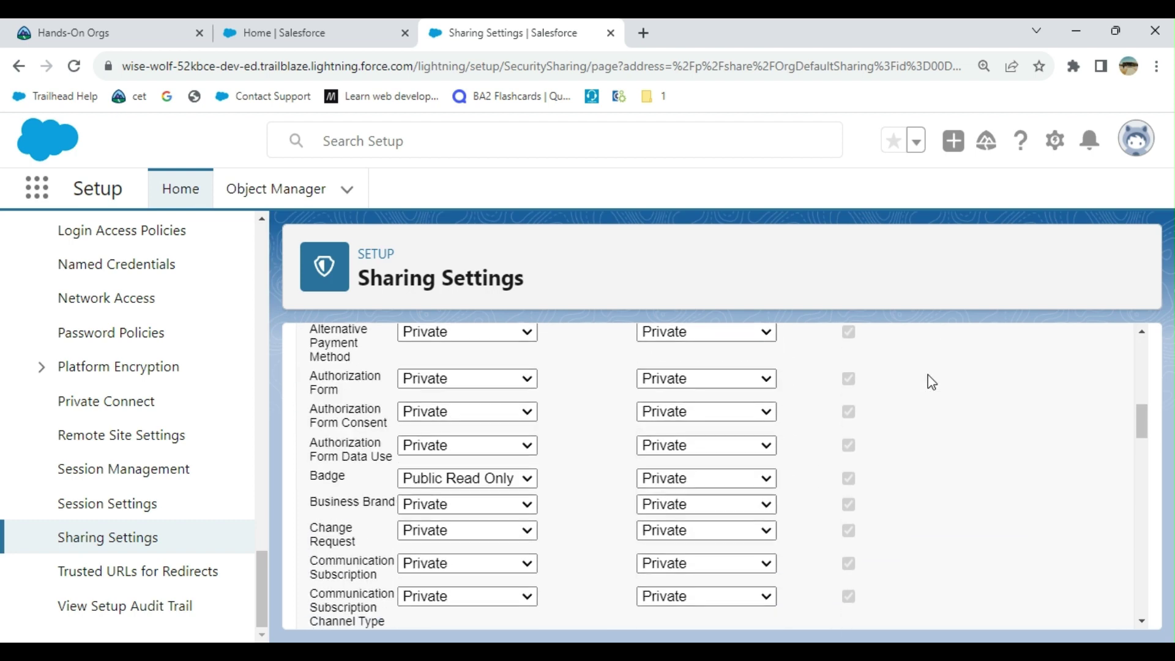
pyautogui.scroll(-4, 1070, 409)
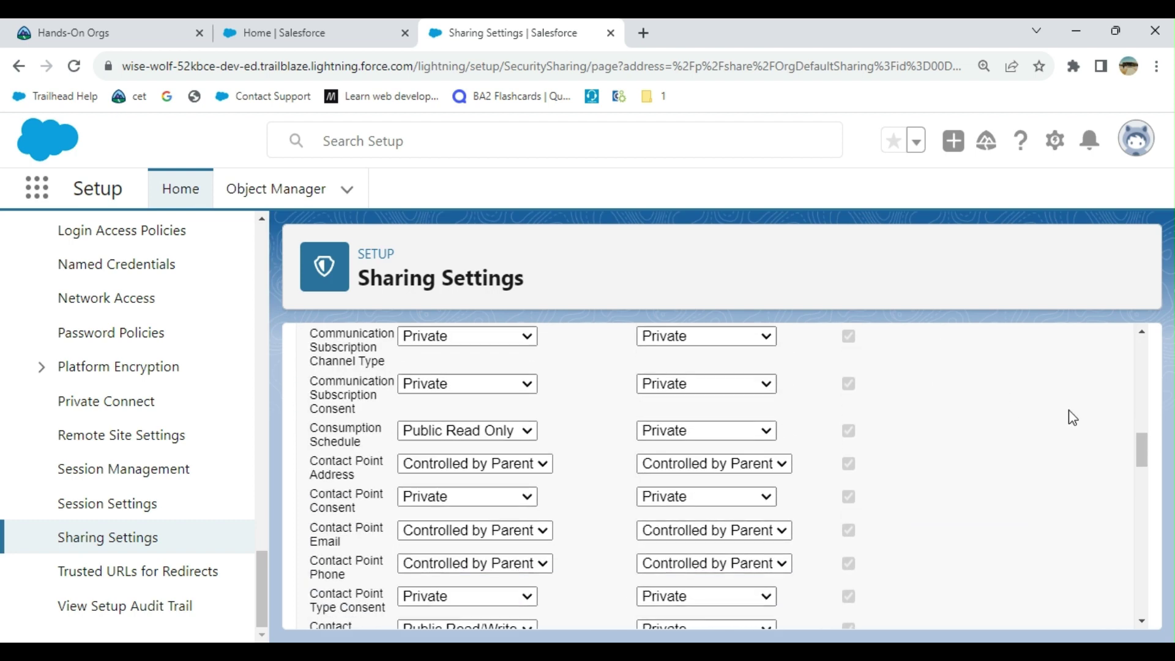
pyautogui.scroll(-3, 1068, 409)
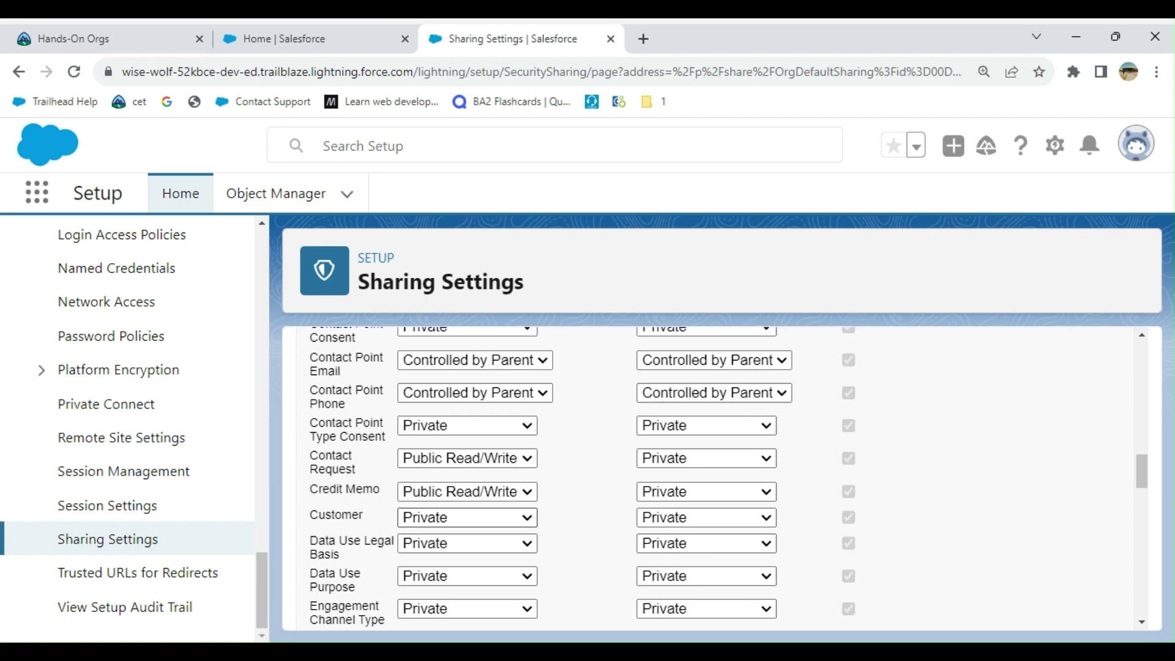
pyautogui.click(451, 544)
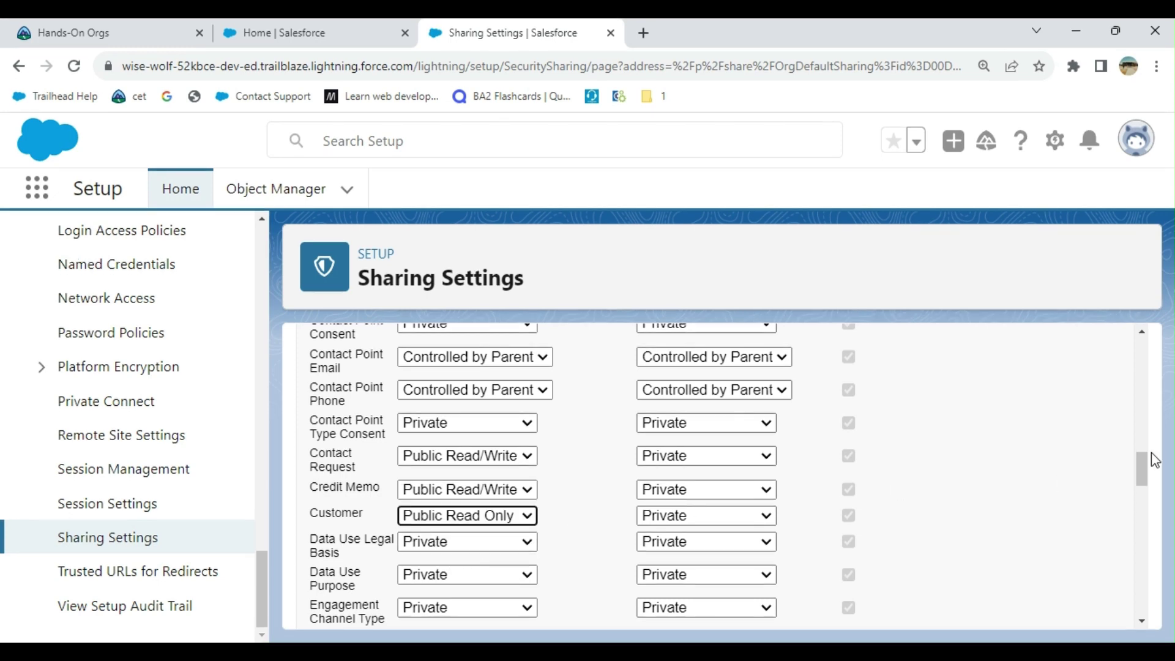
pyautogui.moveTo(1141, 464); pyautogui.dragTo(1141, 345)
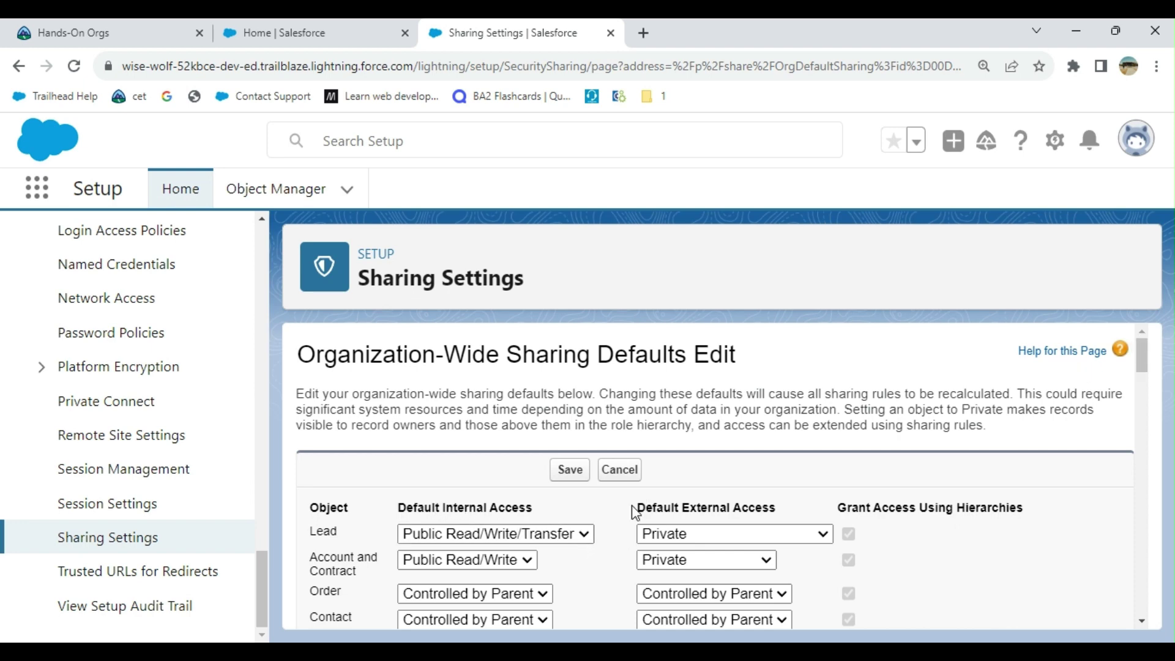
pyautogui.moveTo(634, 512); pyautogui.dragTo(763, 507)
pyautogui.scroll(-6, 812, 406)
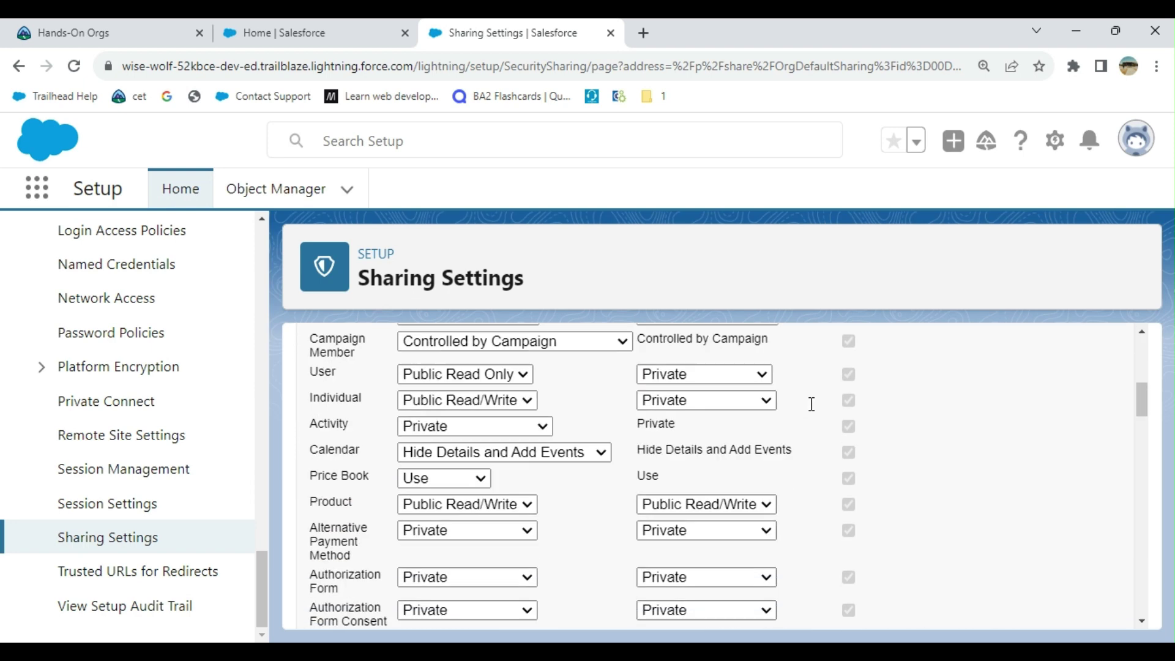
pyautogui.scroll(-5, 812, 404)
pyautogui.scroll(-2, 812, 405)
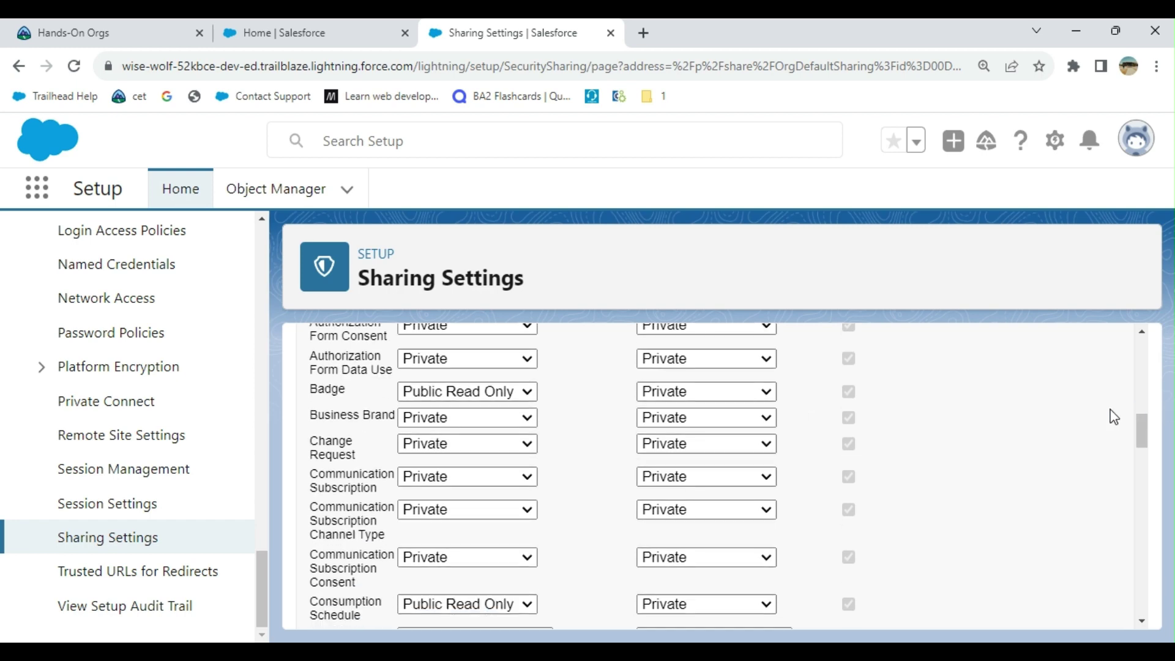
pyautogui.scroll(-3, 1114, 416)
pyautogui.scroll(3, 1113, 416)
pyautogui.scroll(-3, 1113, 417)
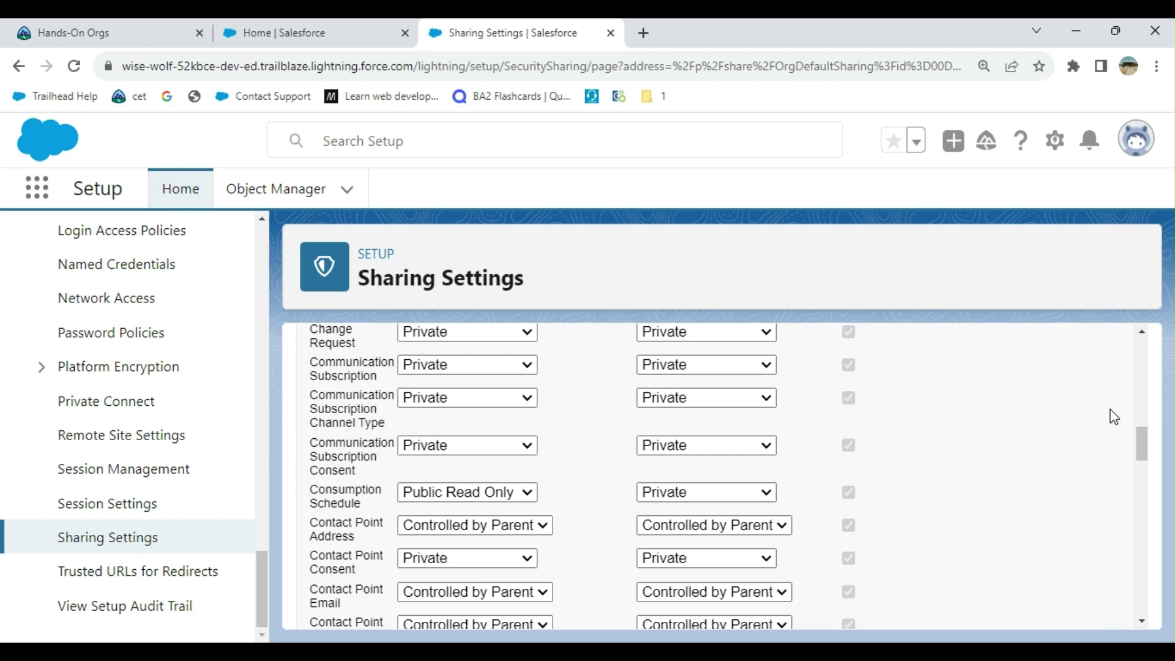
pyautogui.scroll(-3, 1114, 416)
pyautogui.scroll(-3, 1113, 416)
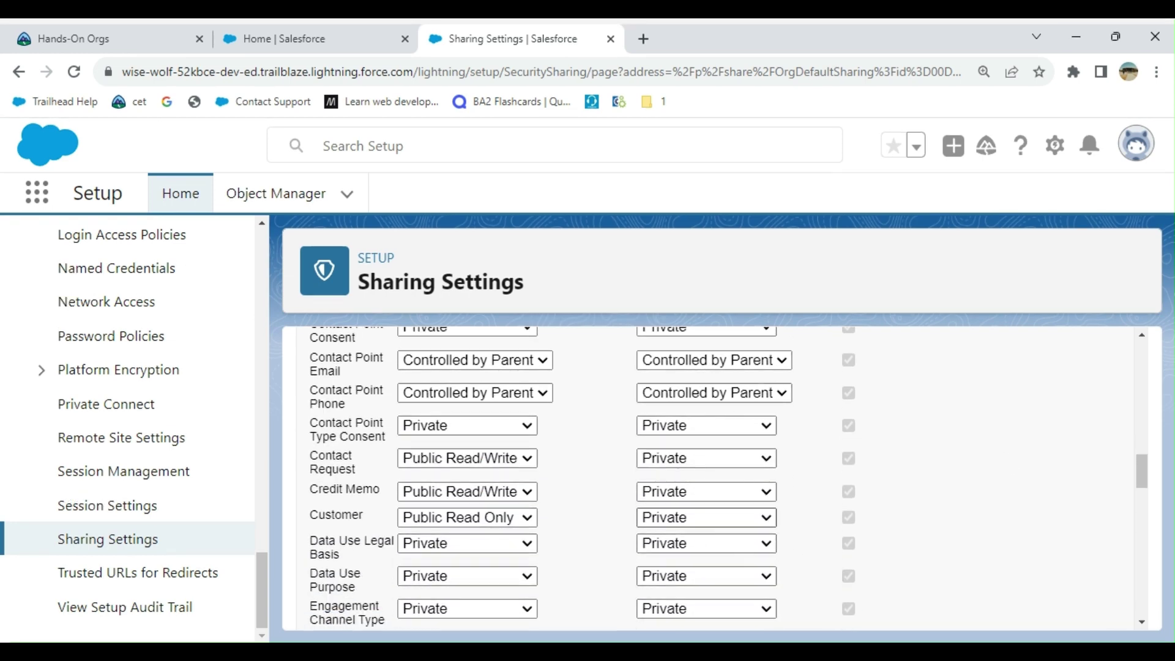
pyautogui.click(706, 519)
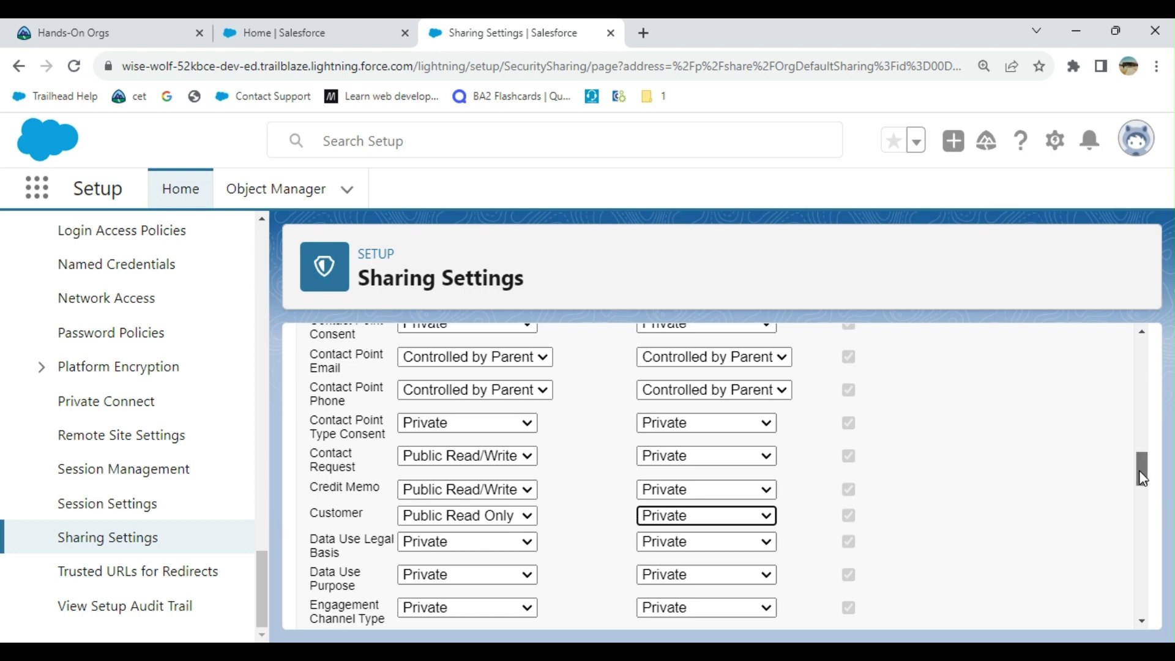
pyautogui.moveTo(1142, 474); pyautogui.dragTo(1142, 335)
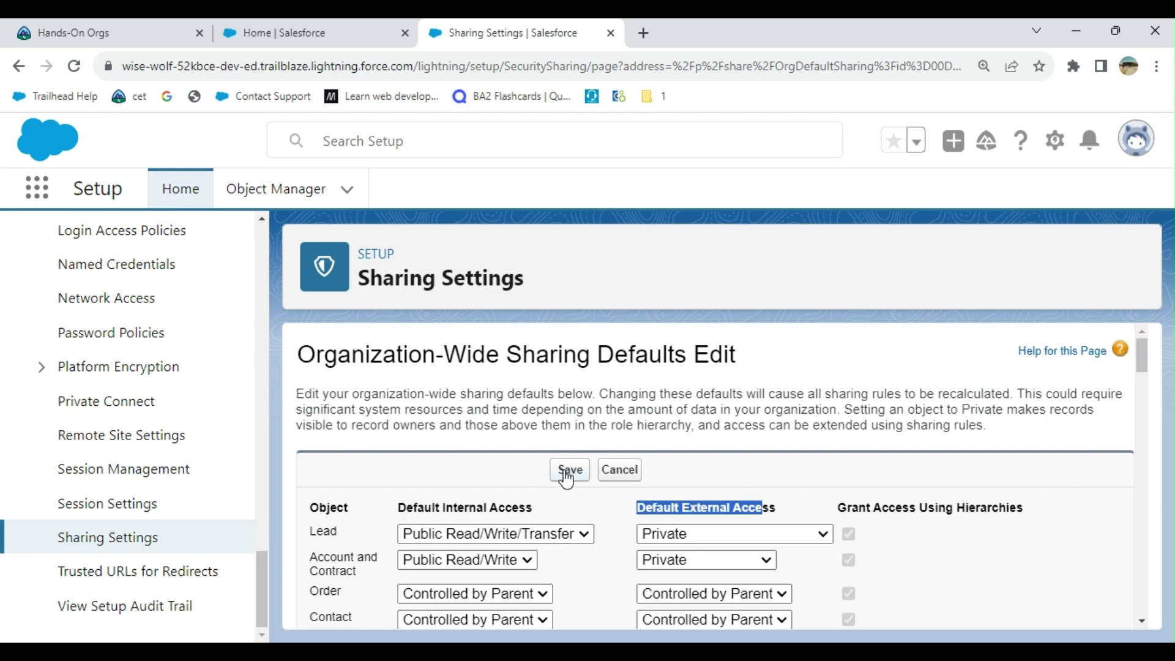
# Save the organization-wide default changes and close the Recycle Bin tip.
pyautogui.click(569, 468)
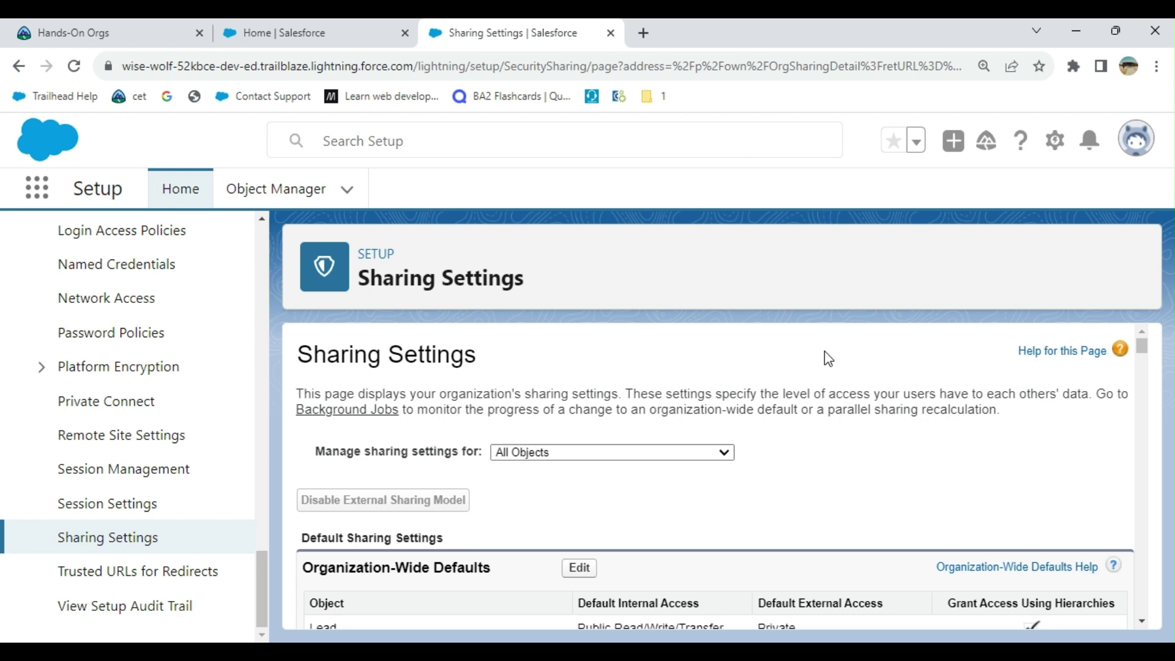
pyautogui.scroll(-2, 824, 351)
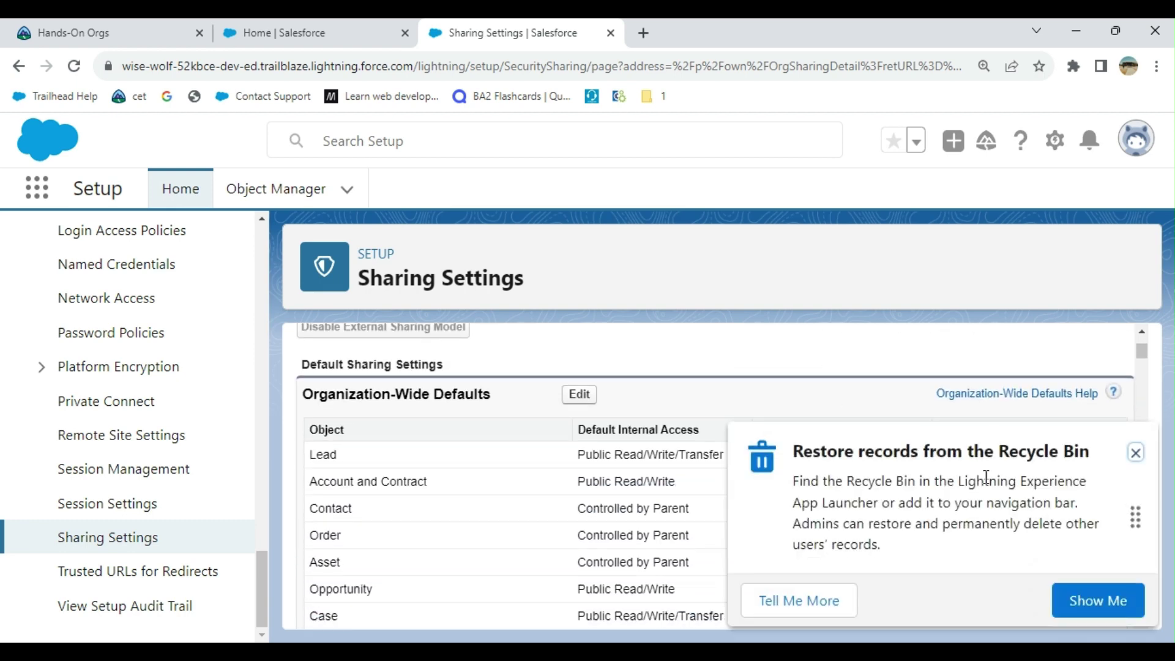
pyautogui.click(1138, 451)
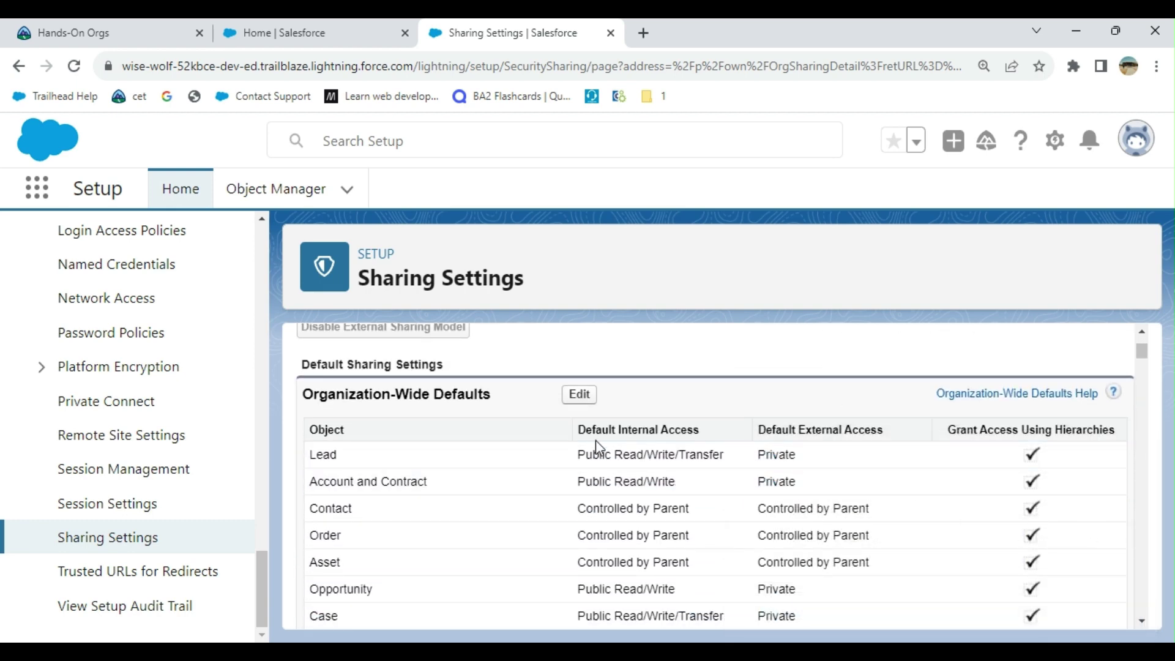
pyautogui.scroll(-5, 491, 451)
pyautogui.scroll(-5, 506, 427)
pyautogui.scroll(-5, 506, 427)
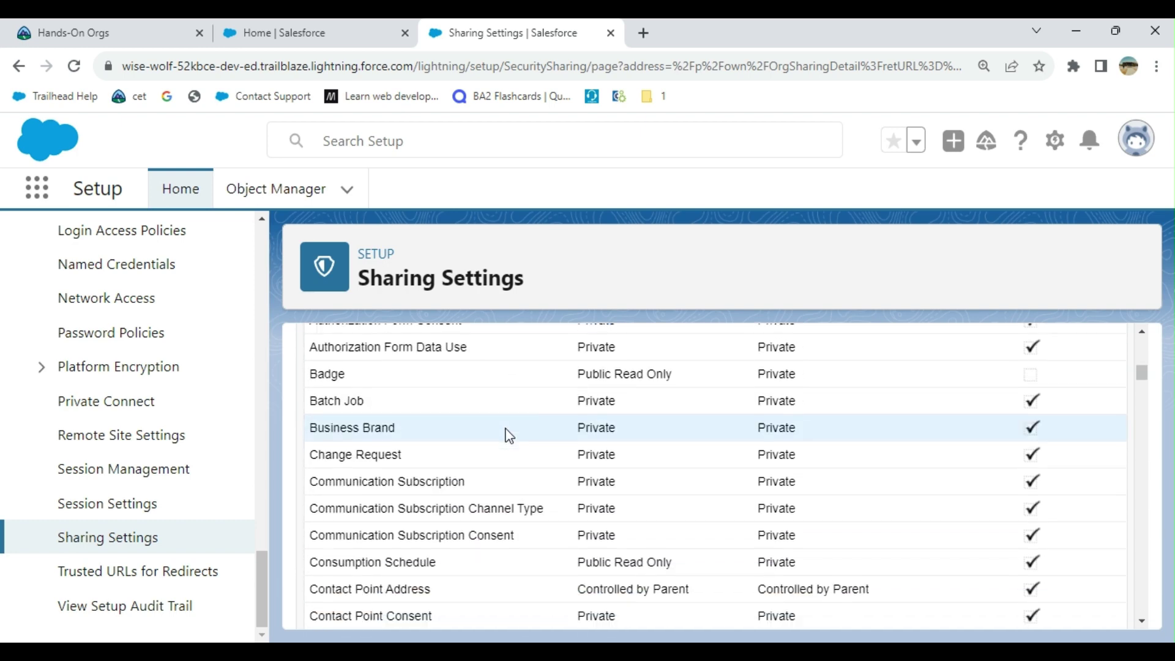
pyautogui.scroll(-5, 506, 427)
pyautogui.scroll(-8, 510, 434)
pyautogui.scroll(-8, 510, 433)
pyautogui.scroll(4, 510, 434)
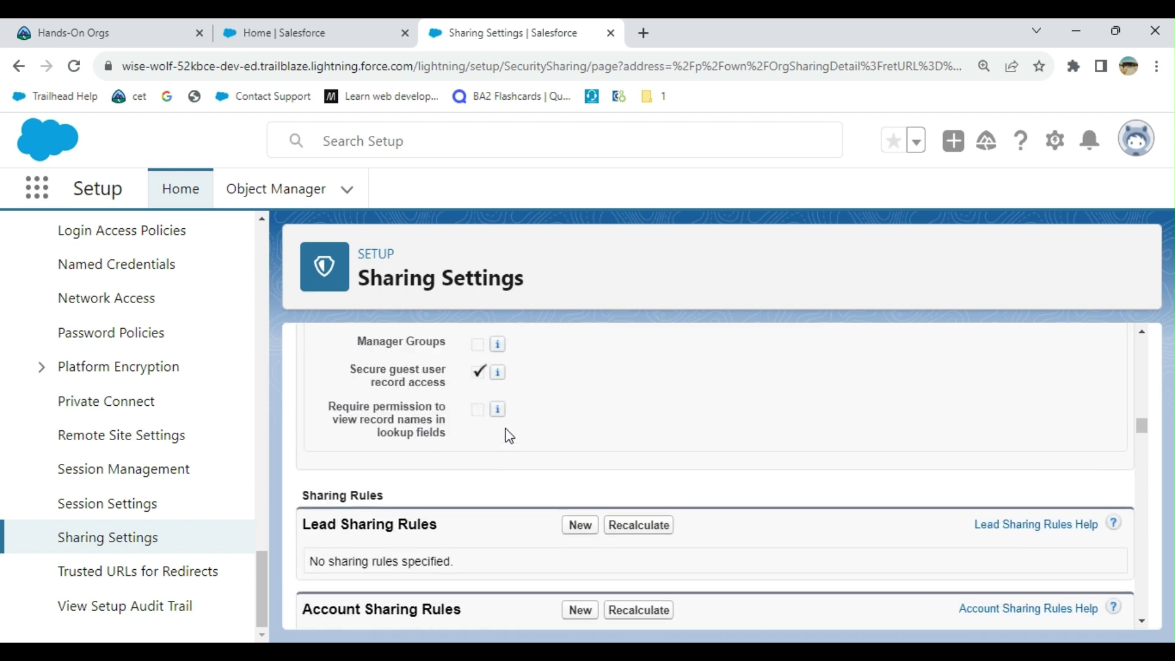
pyautogui.scroll(2, 509, 433)
pyautogui.scroll(3, 509, 434)
pyautogui.scroll(-3, 508, 433)
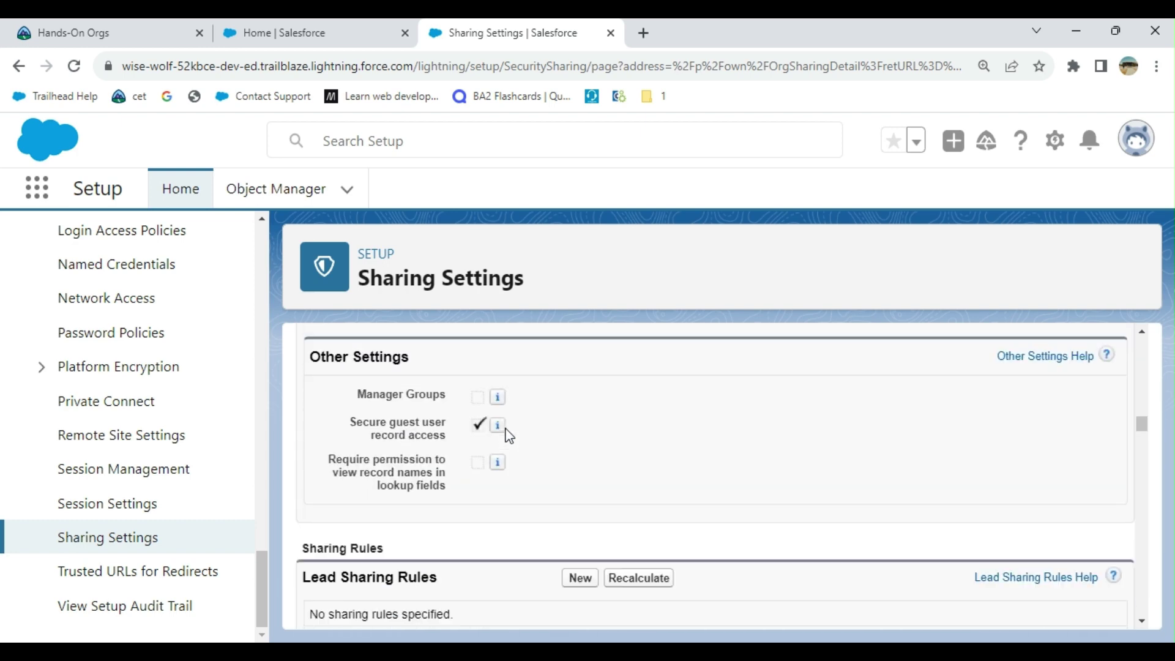
pyautogui.scroll(-4, 743, 436)
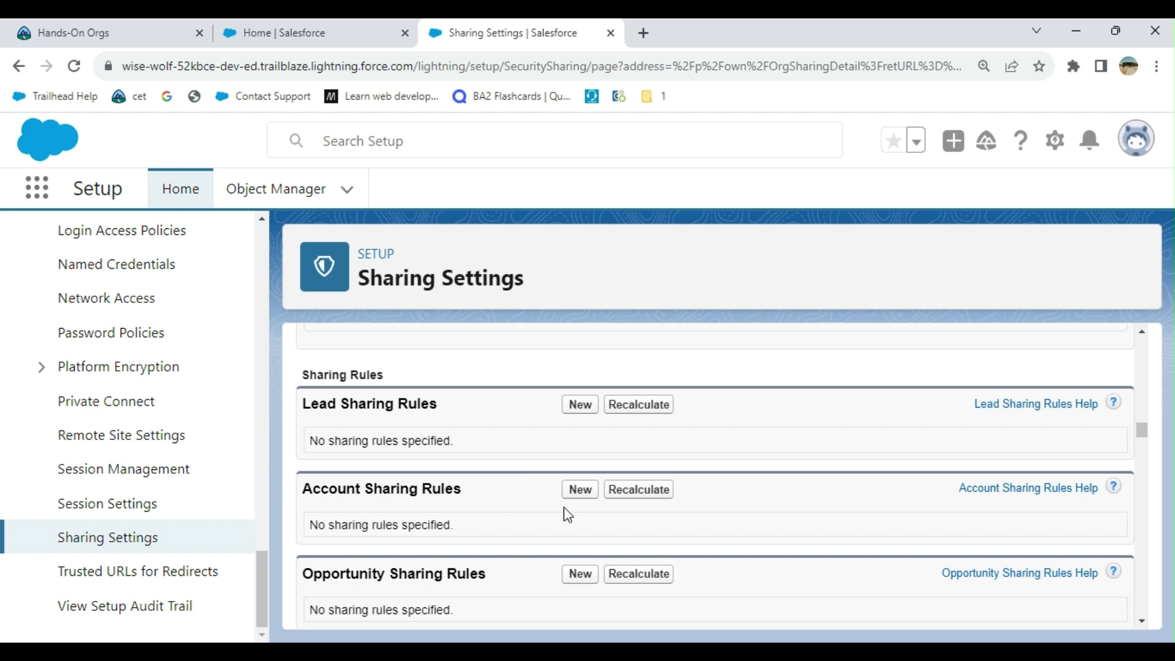
pyautogui.scroll(-2, 565, 508)
pyautogui.scroll(2, 564, 507)
pyautogui.click(579, 490)
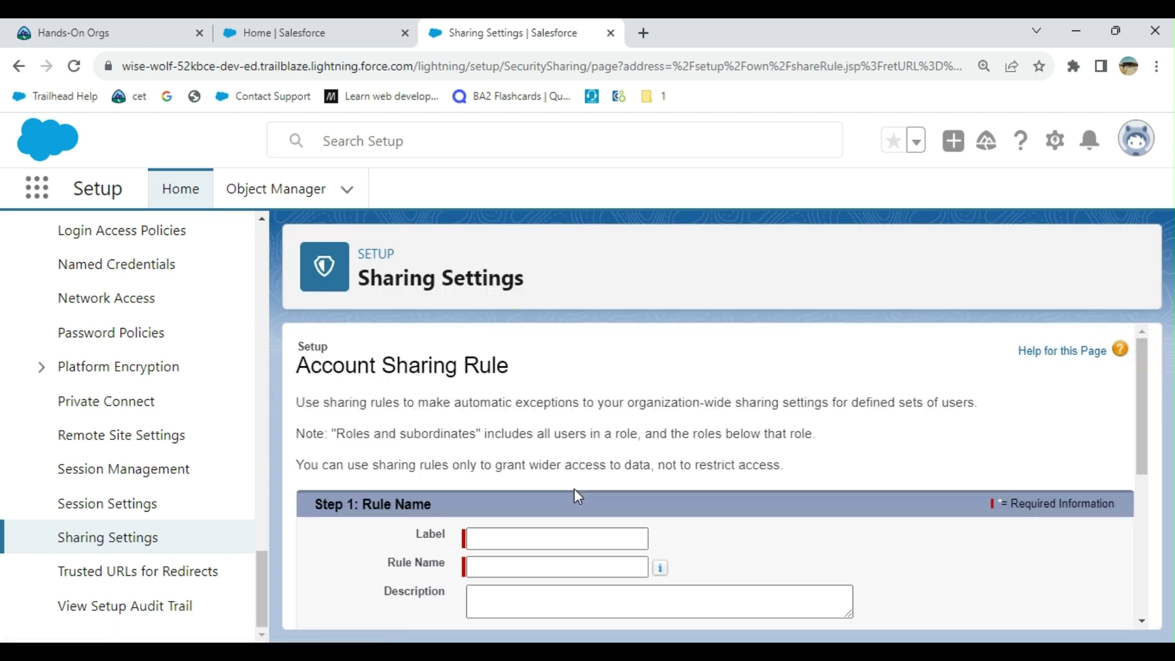
pyautogui.scroll(-3, 655, 419)
pyautogui.scroll(-3, 655, 420)
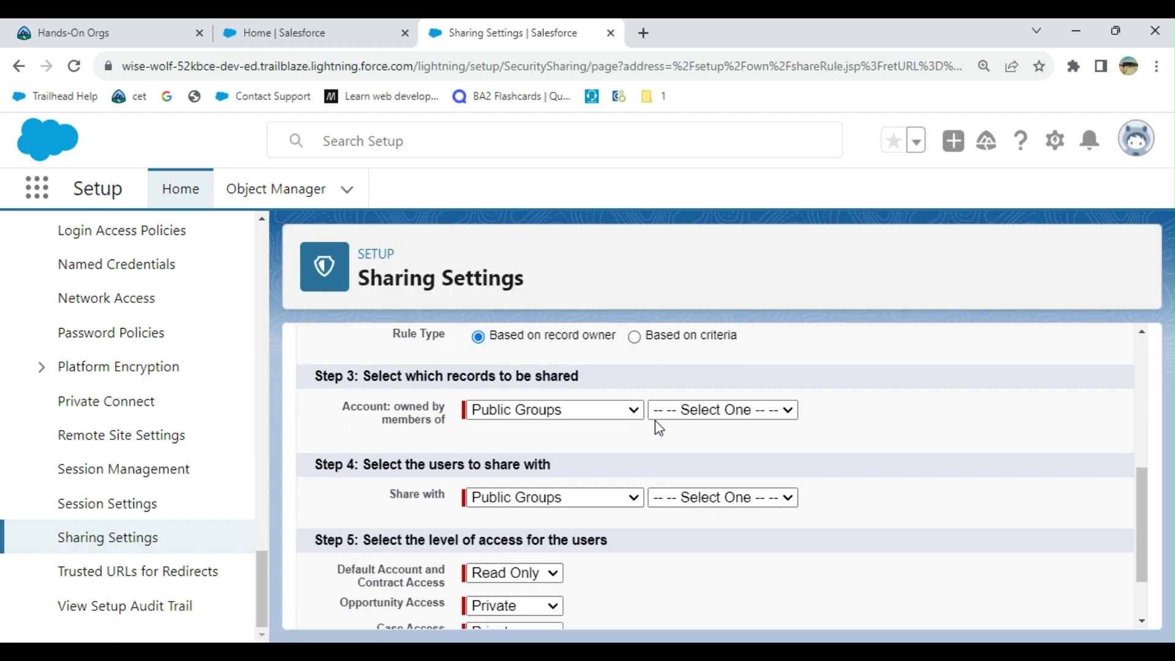
pyautogui.scroll(3, 655, 420)
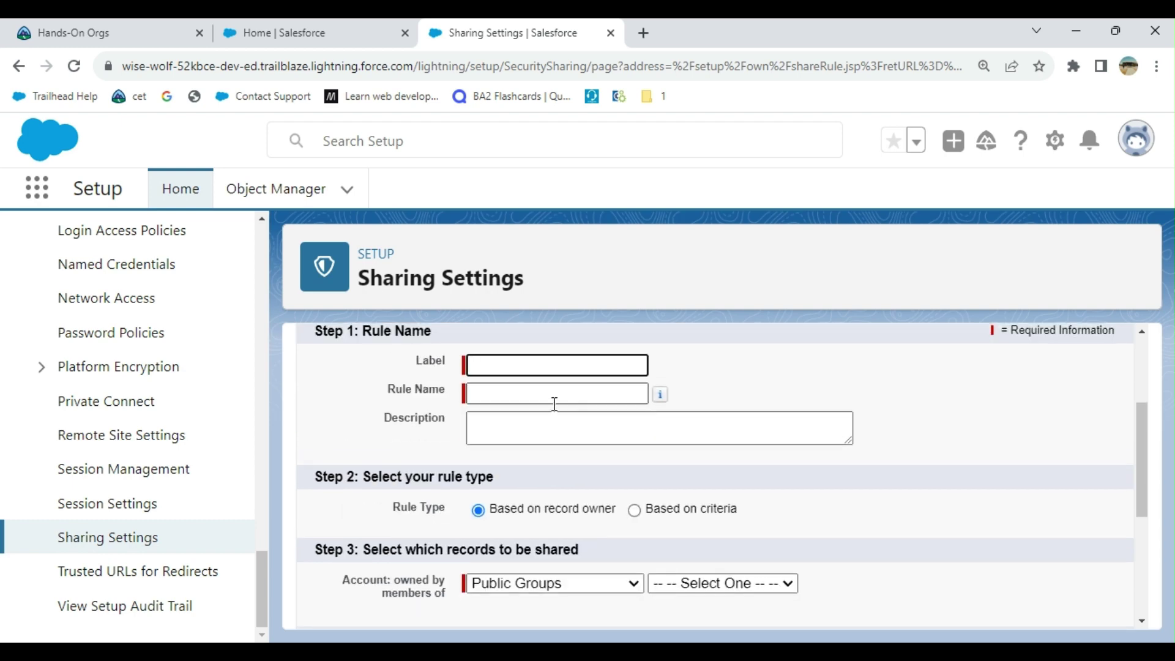
# Label the new Account sharing rule 'Test SR' and auto-fill its rule name.
pyautogui.click(526, 368)
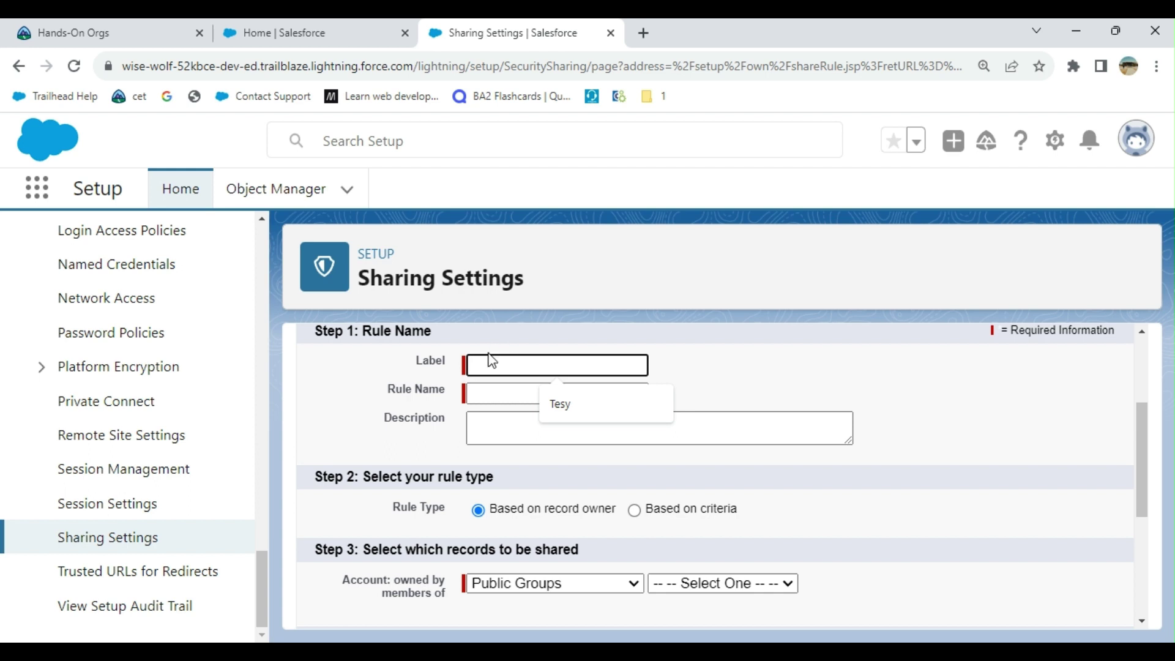
pyautogui.write('Test')
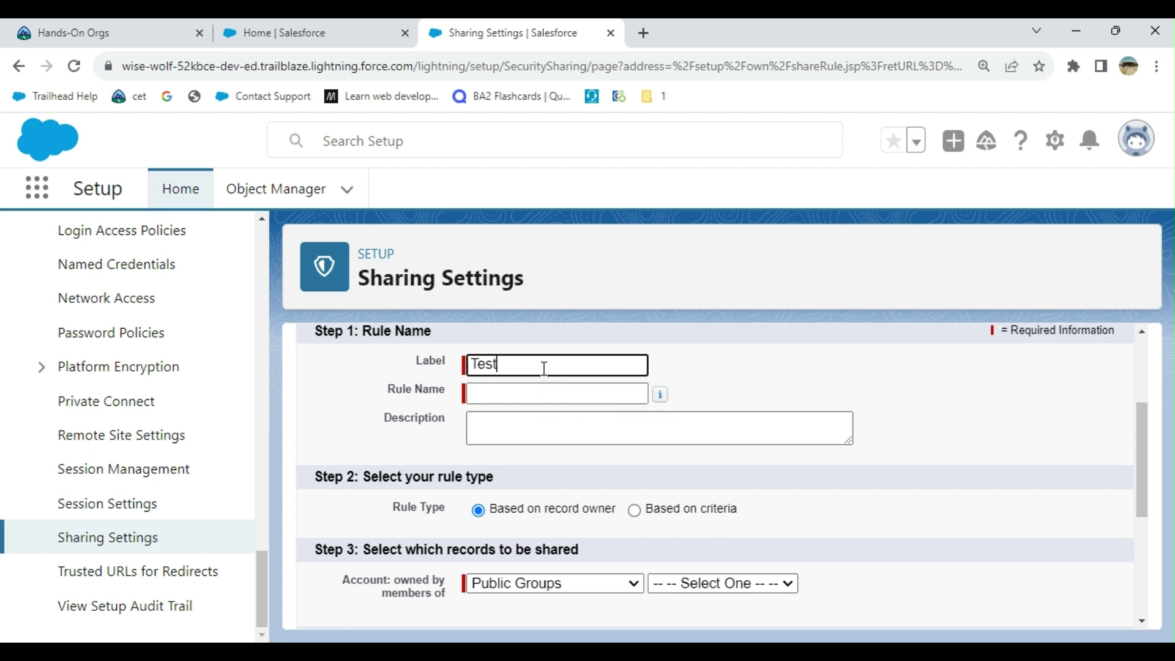
pyautogui.write(' SR')
pyautogui.click(556, 393)
pyautogui.scroll(-2, 1085, 326)
pyautogui.scroll(-3, 1085, 326)
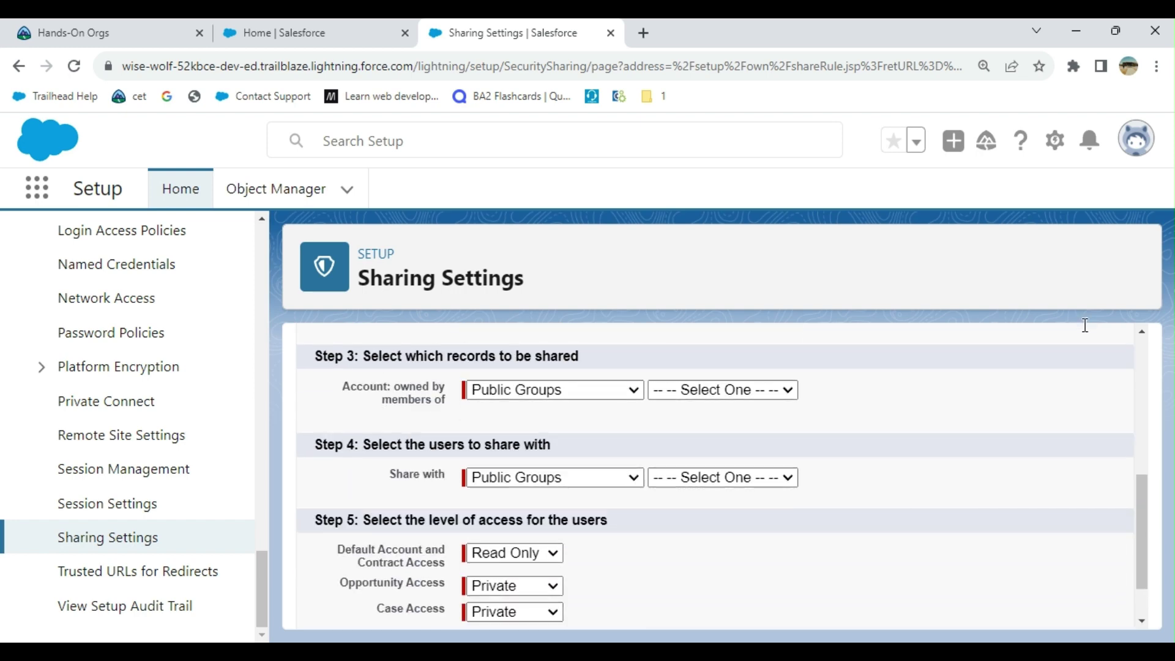
pyautogui.scroll(2, 1085, 325)
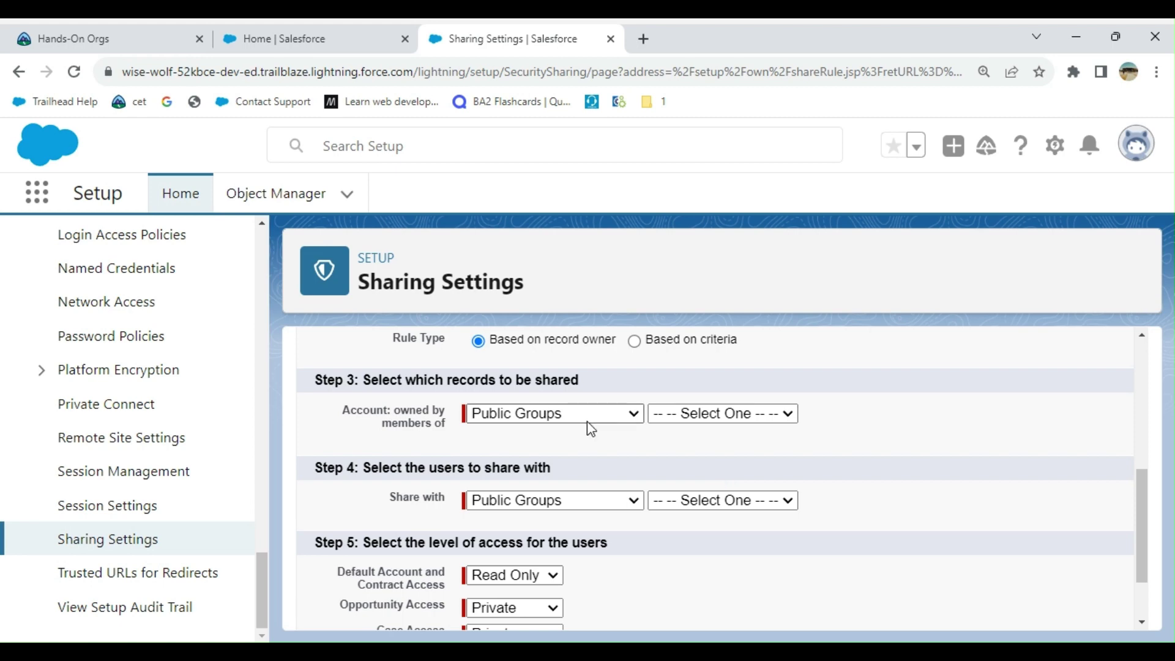
# Share Account records owned by the COO role with the VP, Marketing role.
pyautogui.click(551, 436)
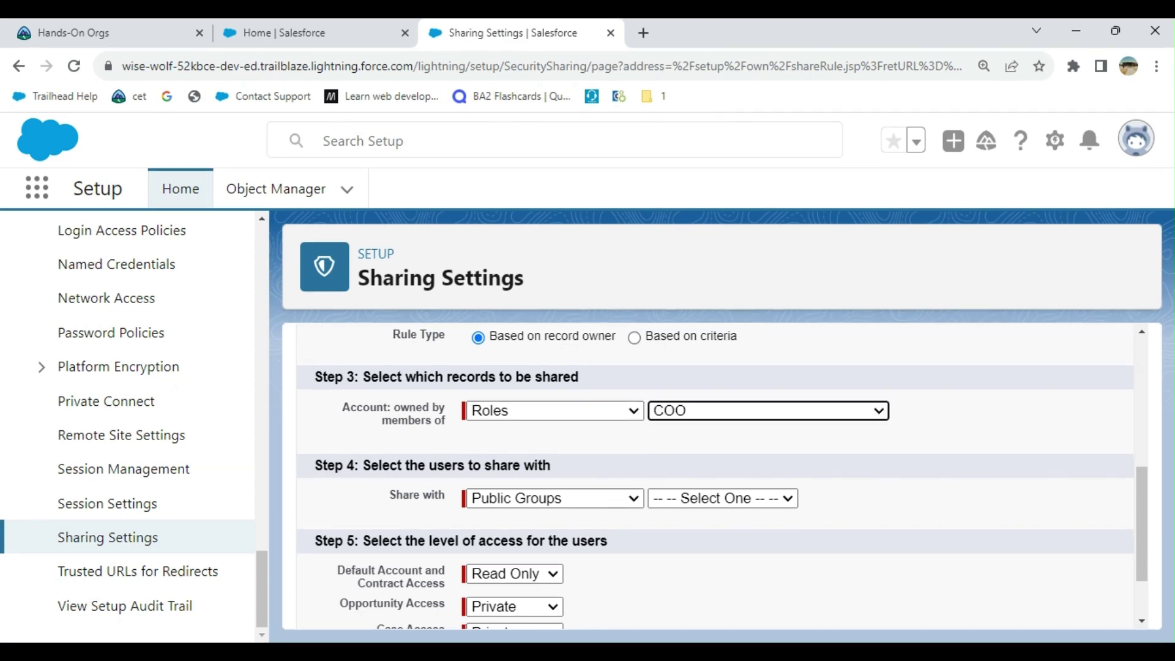
pyautogui.scroll(-2, 907, 519)
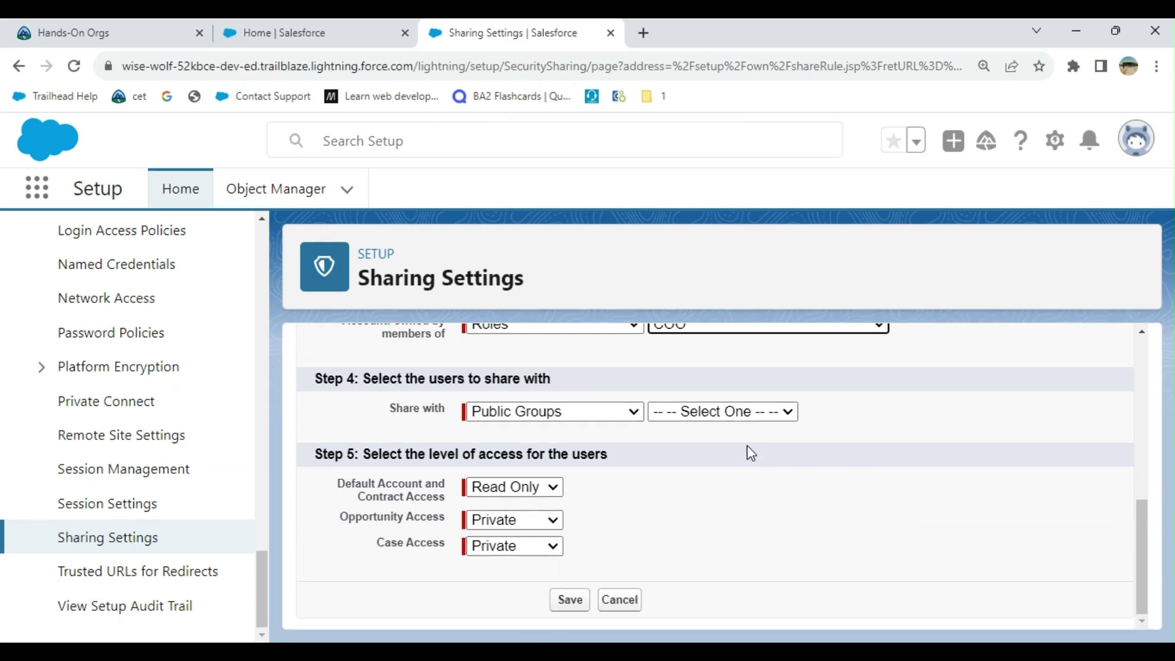
pyautogui.scroll(2, 800, 413)
pyautogui.scroll(1, 799, 414)
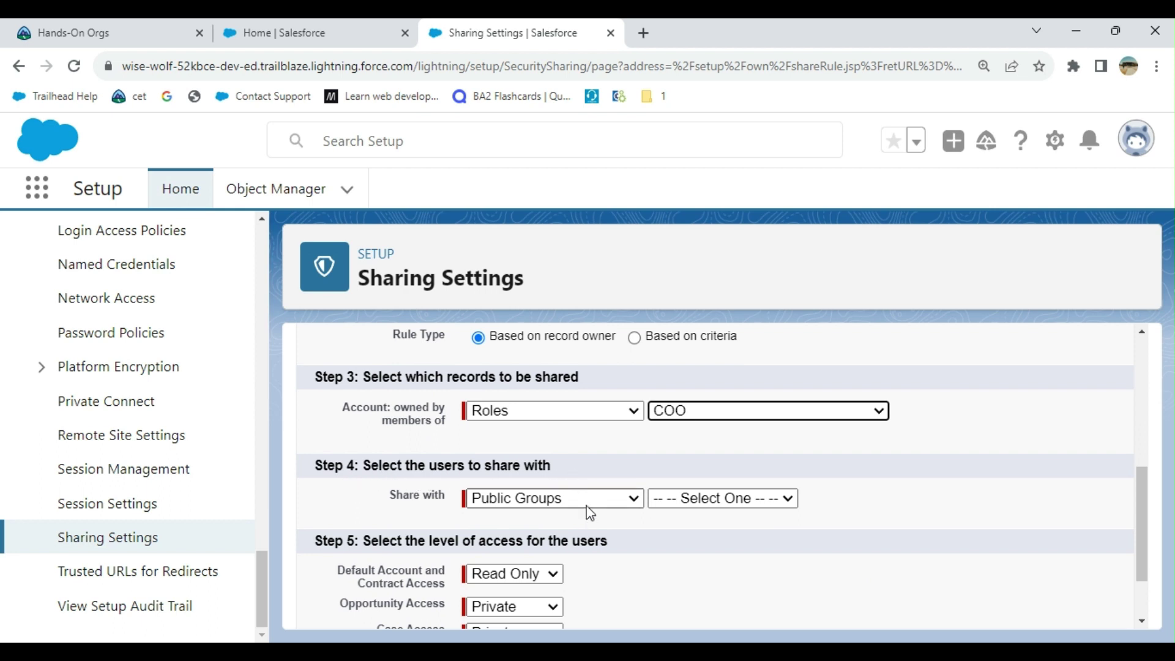
pyautogui.click(552, 532)
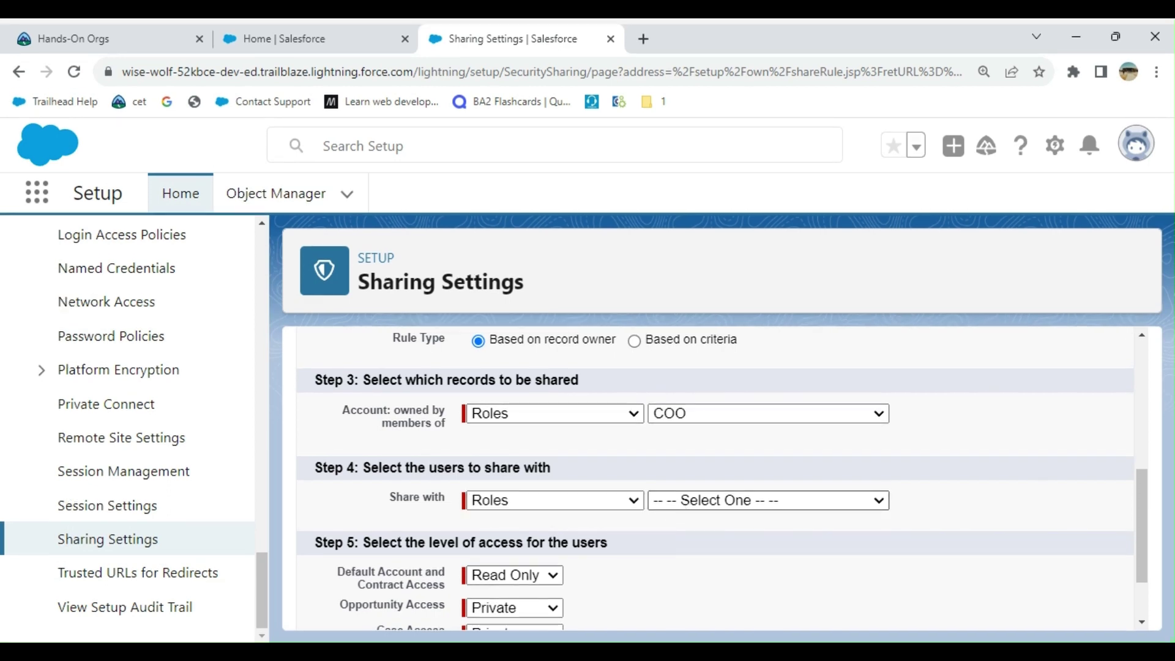
pyautogui.click(767, 501)
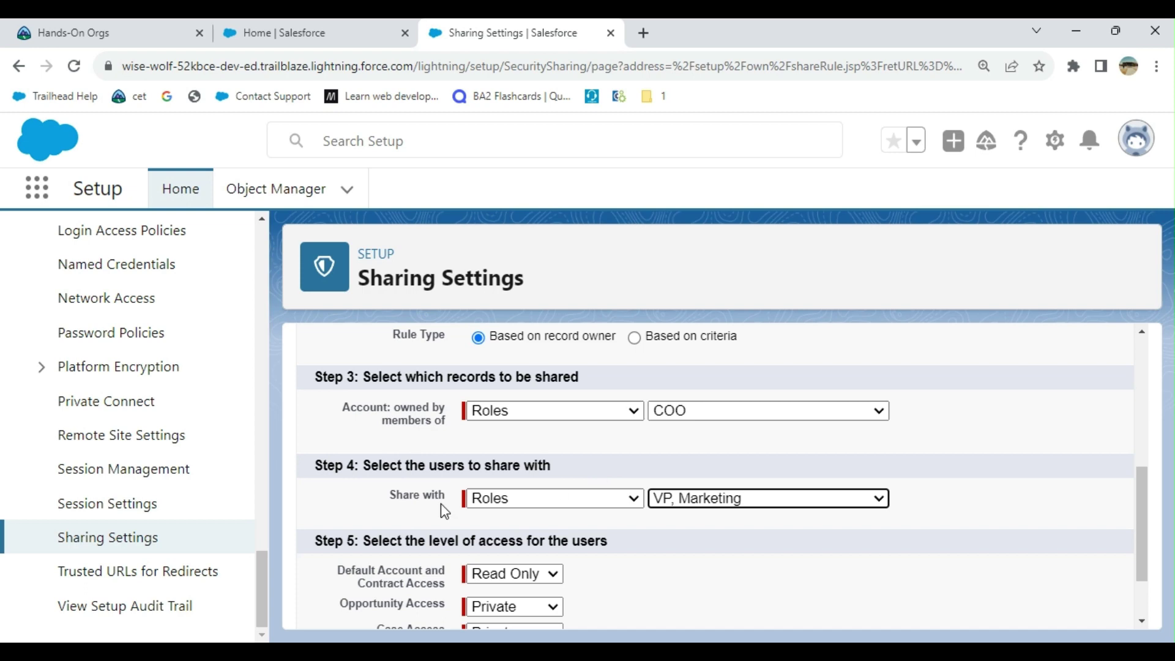
pyautogui.scroll(-2, 980, 407)
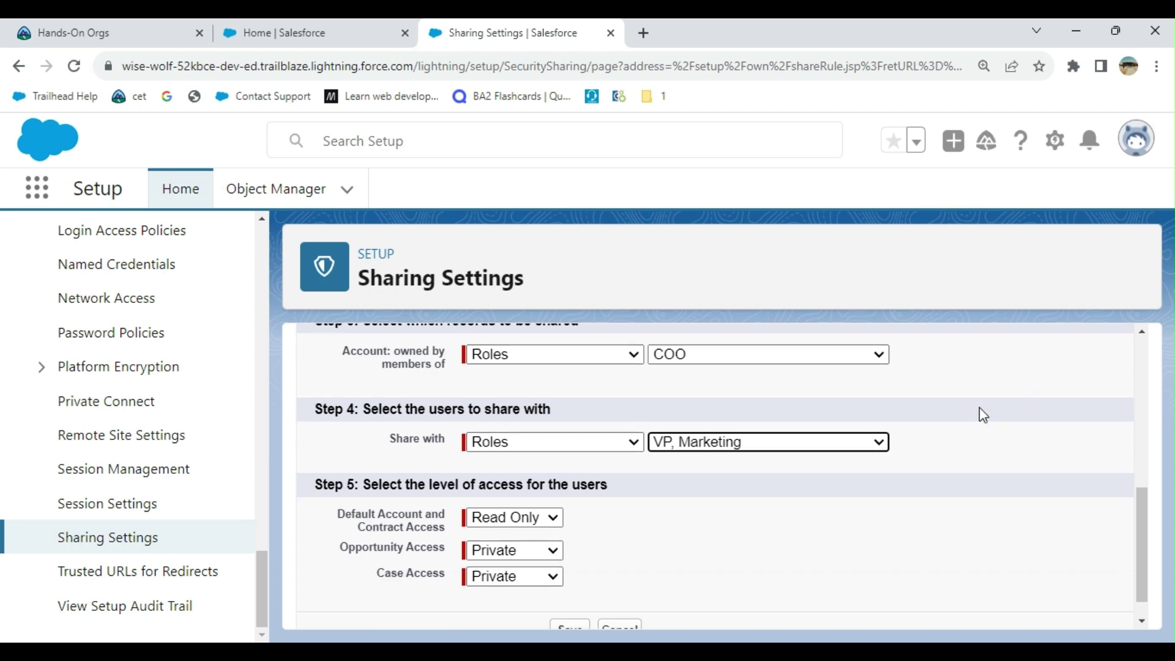
pyautogui.scroll(-1, 980, 407)
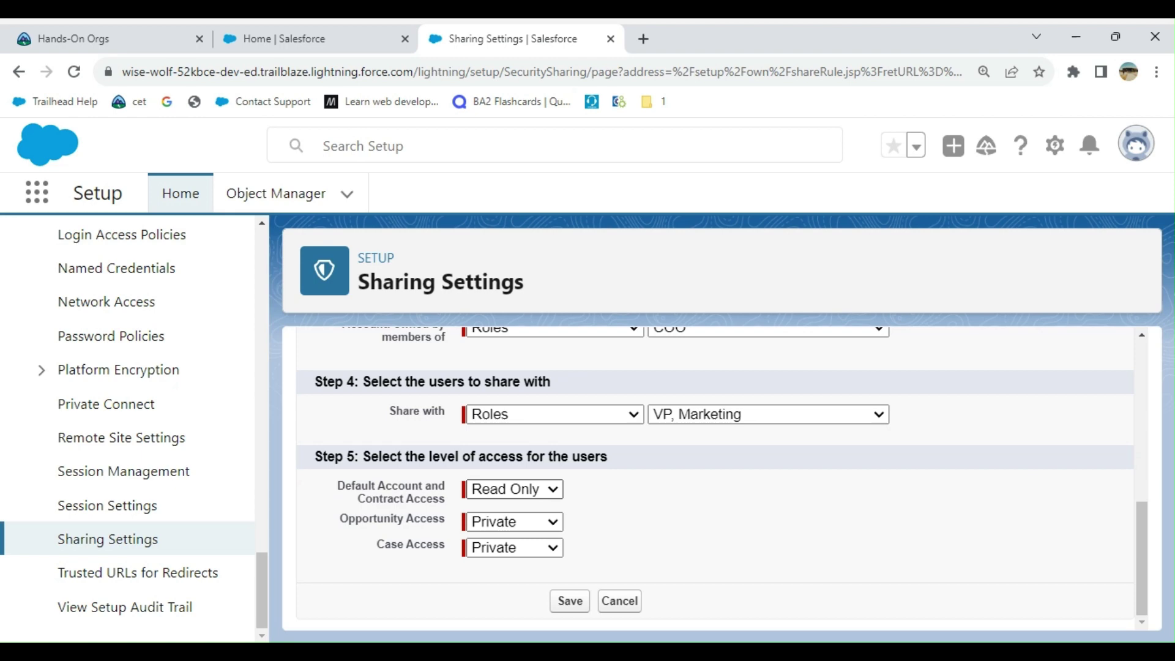
# Give Read/Write account, contract and opportunity access, Read Only case access, and save.
pyautogui.click(519, 525)
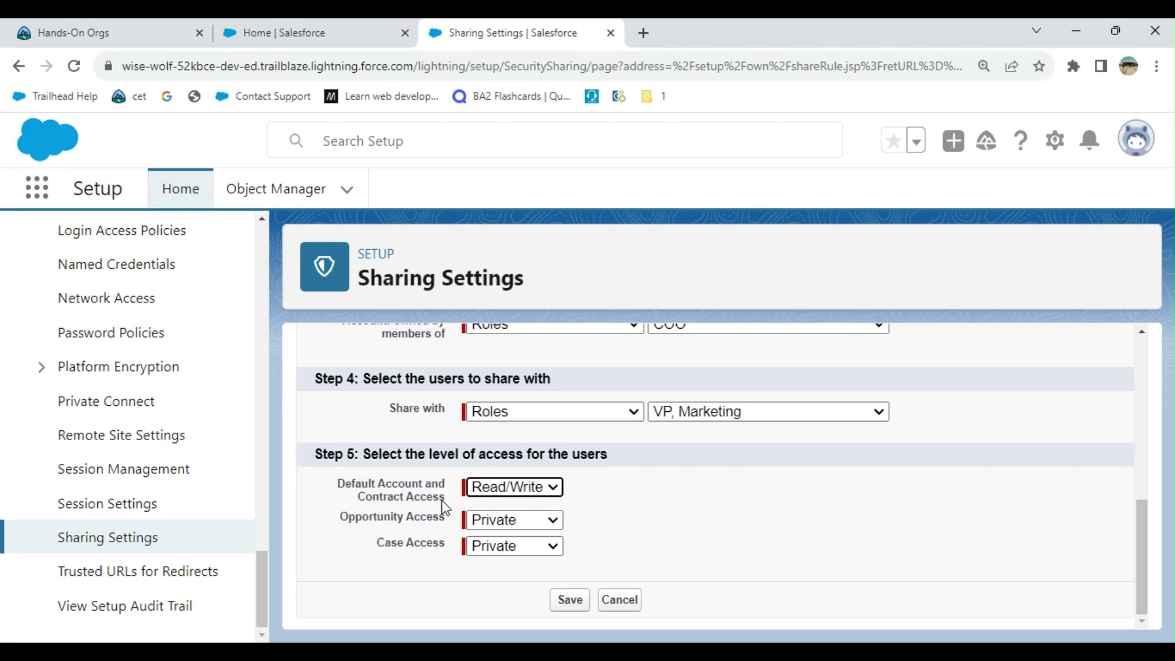
pyautogui.click(533, 519)
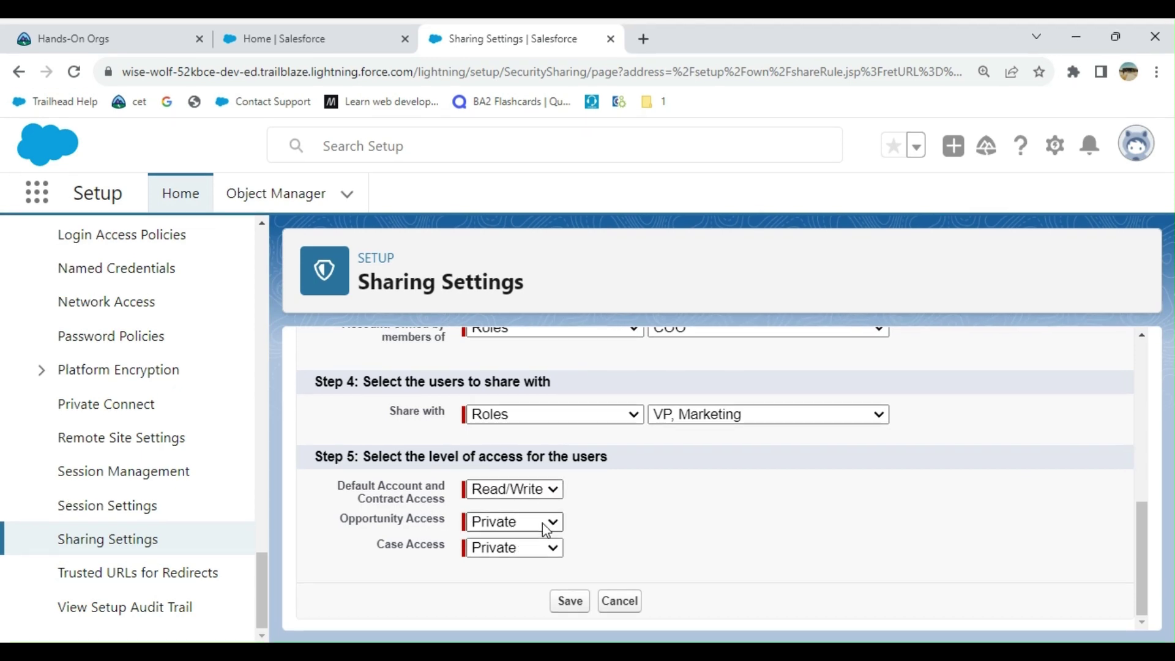
pyautogui.click(511, 547)
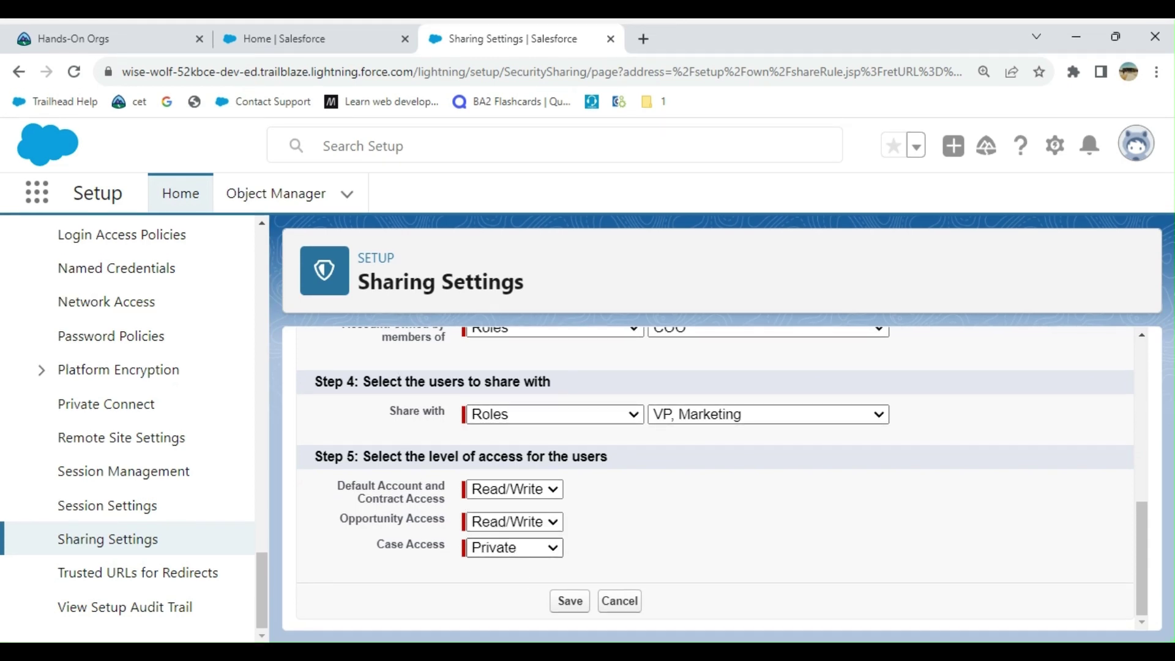
pyautogui.scroll(5, 1044, 449)
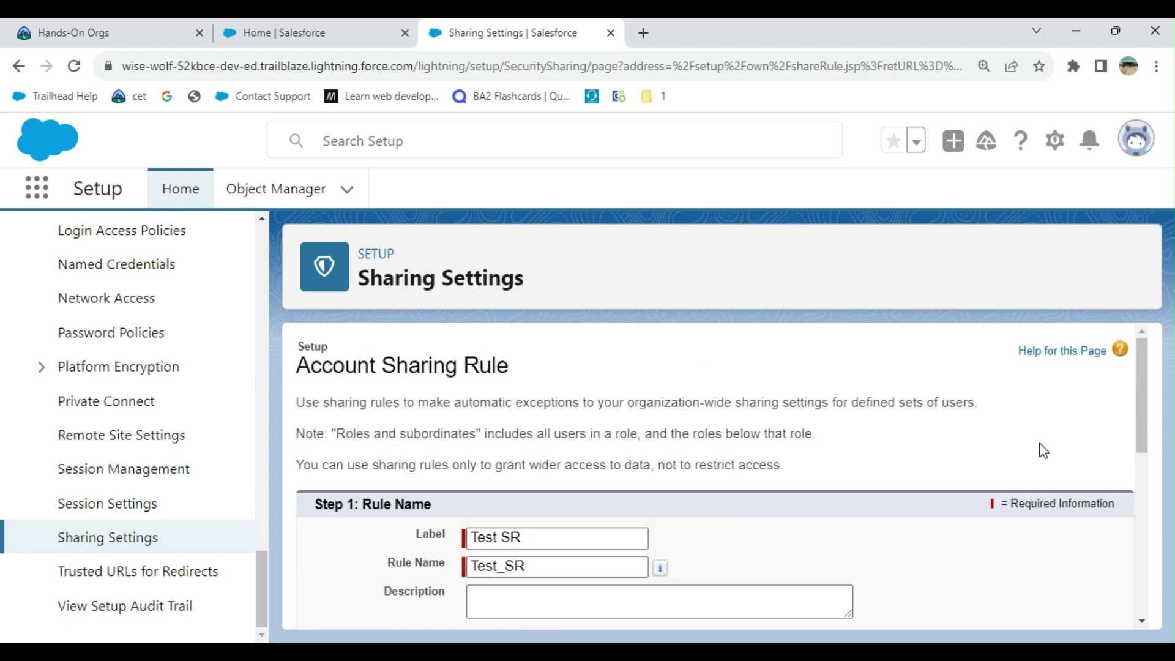
pyautogui.scroll(-3, 1044, 449)
pyautogui.scroll(3, 1043, 450)
pyautogui.scroll(-3, 1043, 450)
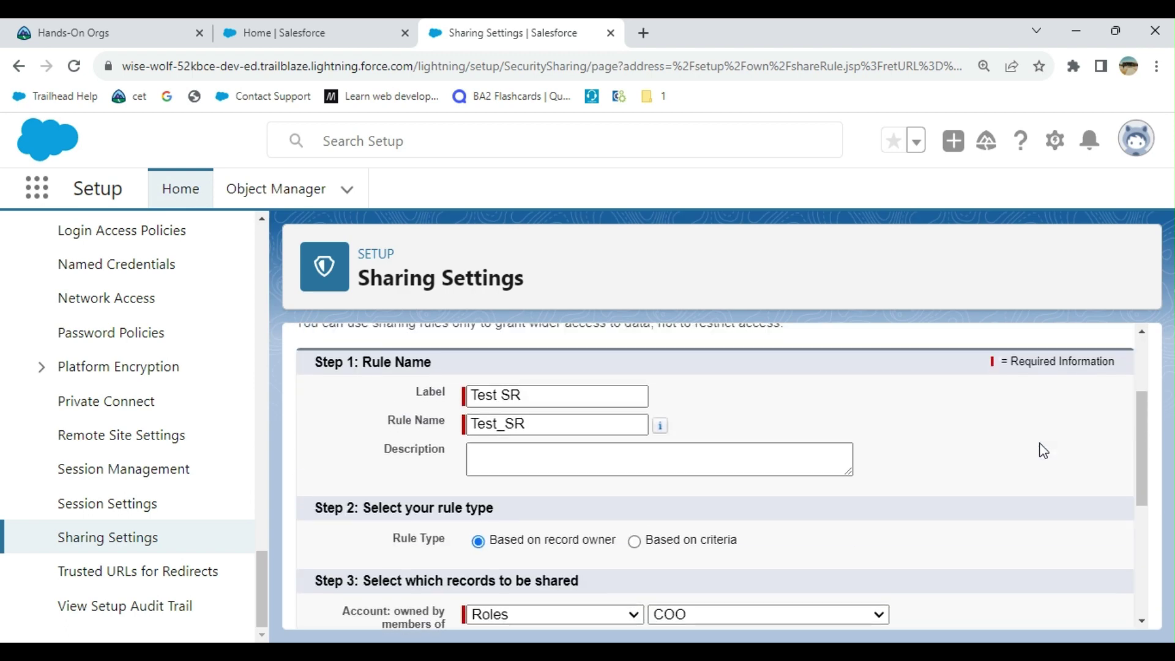
pyautogui.scroll(-5, 1044, 449)
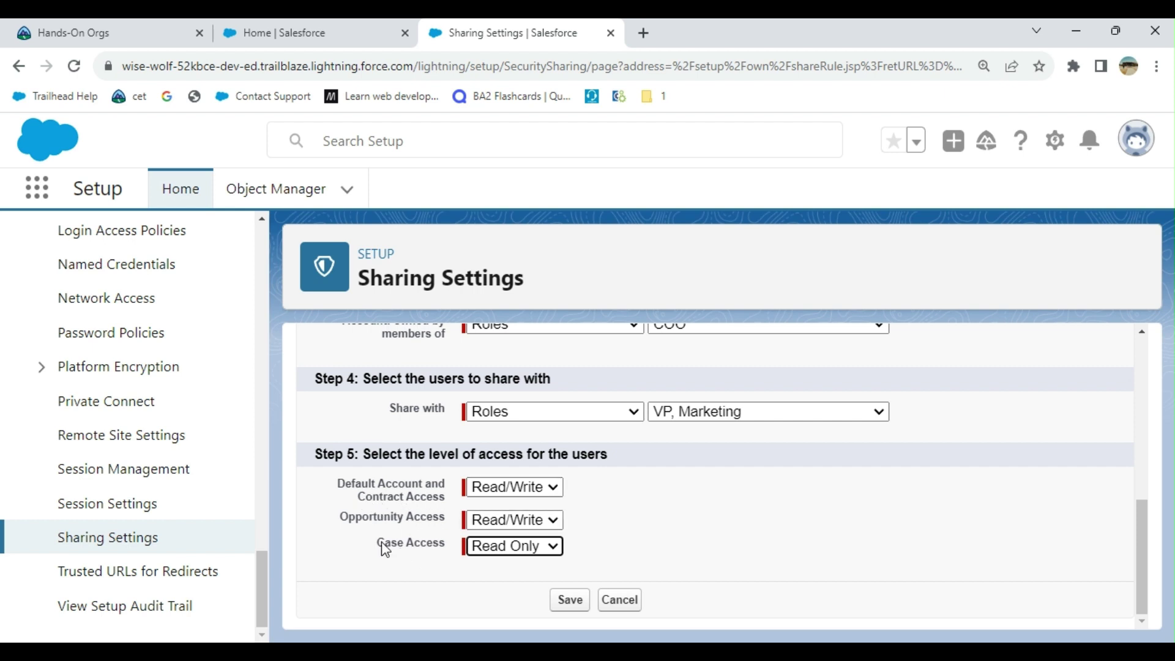
pyautogui.click(569, 600)
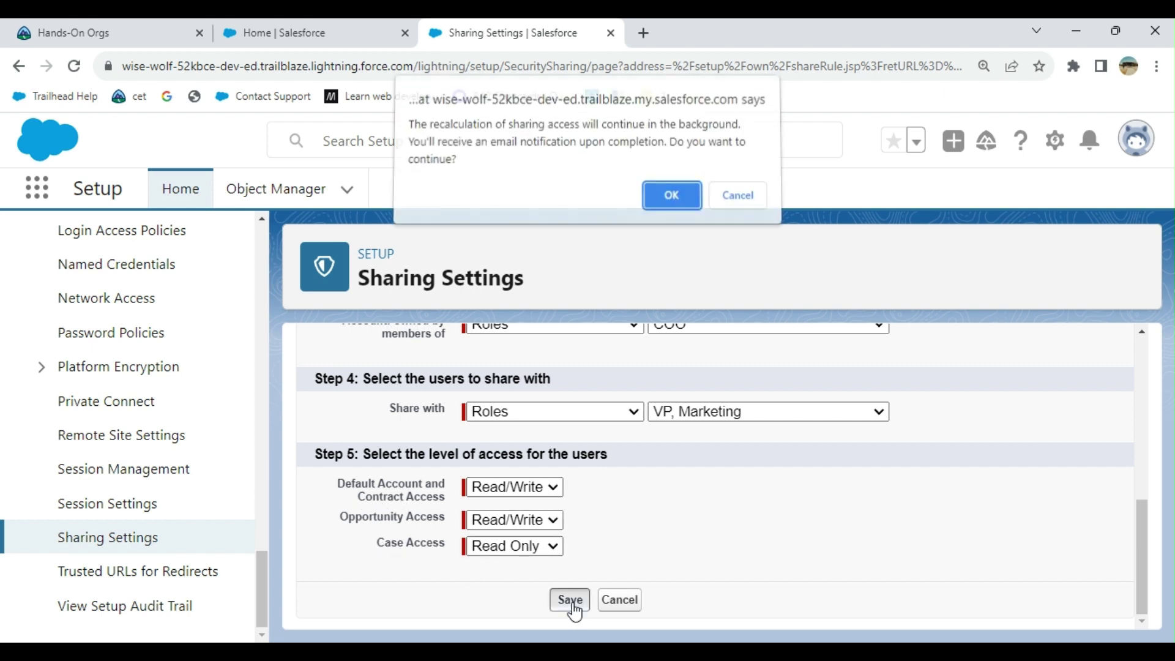
# Confirm the background sharing recalculation so the Test SR rule is saved.
pyautogui.click(670, 200)
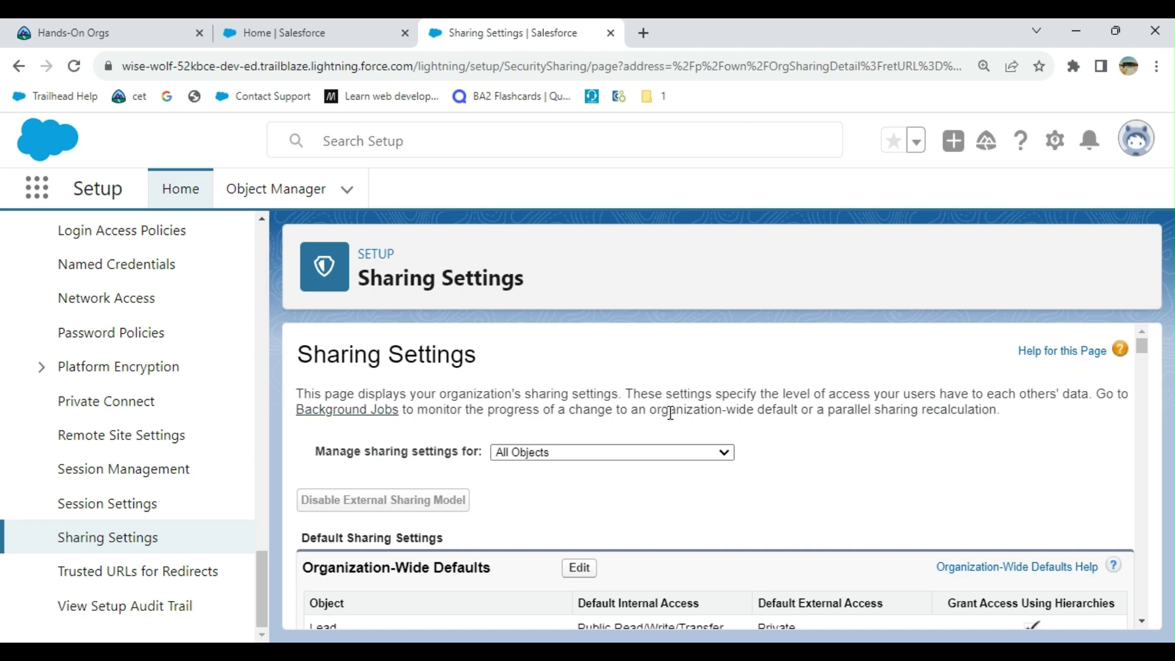
pyautogui.scroll(-1, 845, 390)
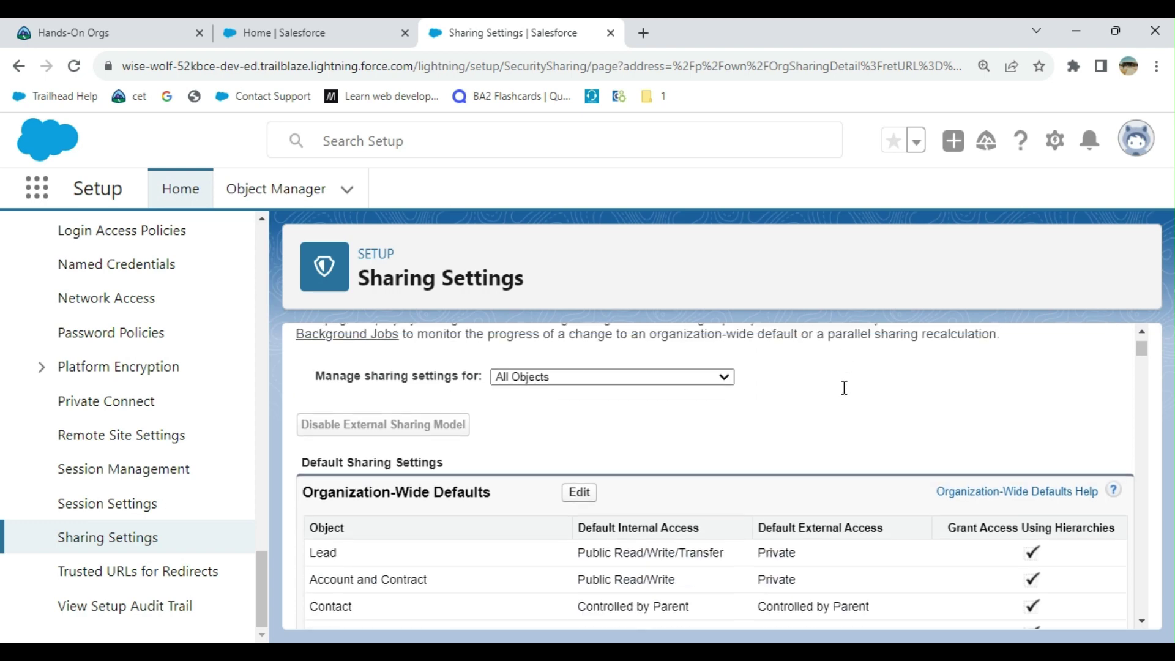
pyautogui.scroll(1, 845, 390)
pyautogui.scroll(-4, 976, 370)
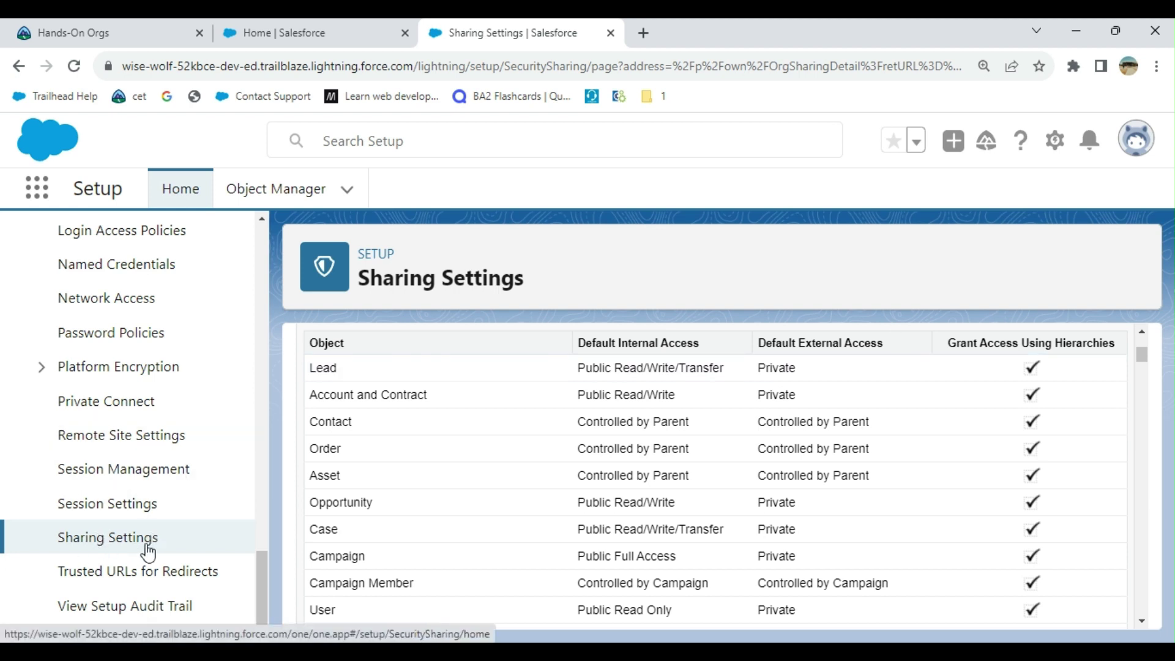
pyautogui.scroll(5, 1119, 448)
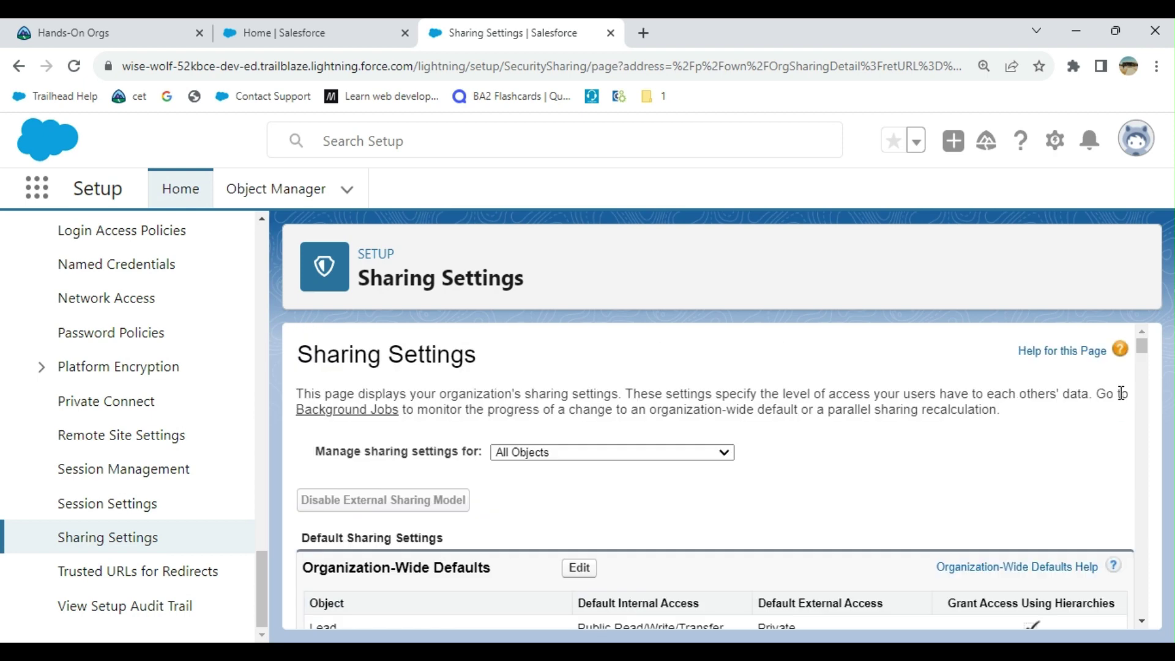
pyautogui.scroll(-2, 721, 368)
pyautogui.scroll(-8, 719, 369)
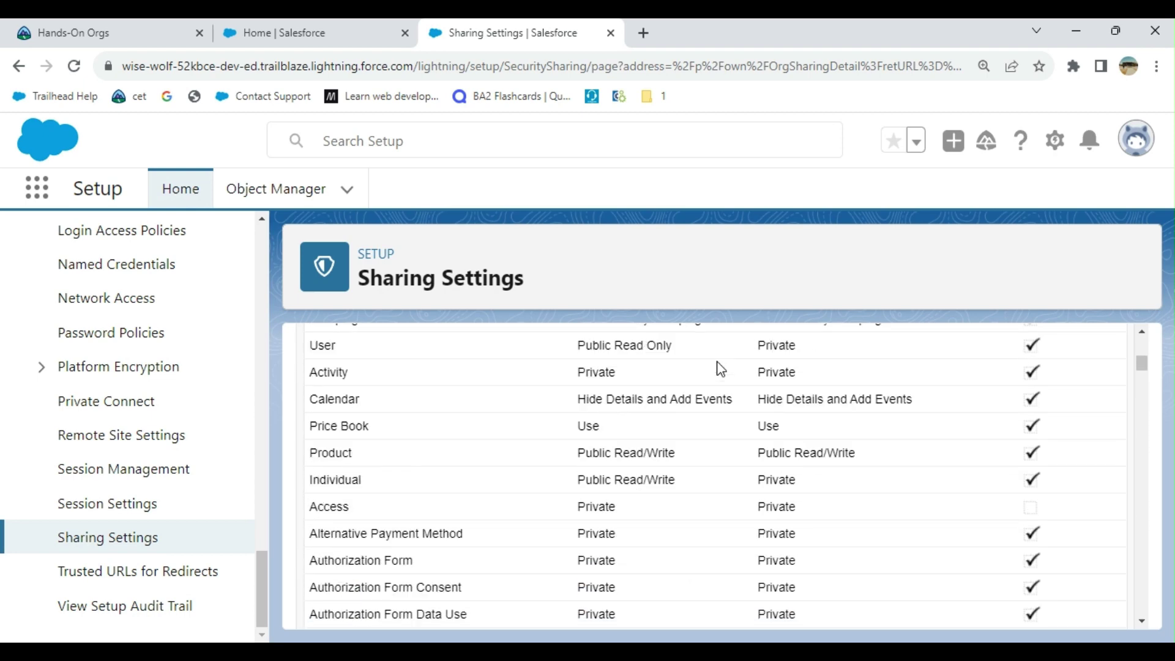
pyautogui.scroll(-8, 720, 368)
pyautogui.scroll(-8, 771, 385)
pyautogui.scroll(-8, 928, 430)
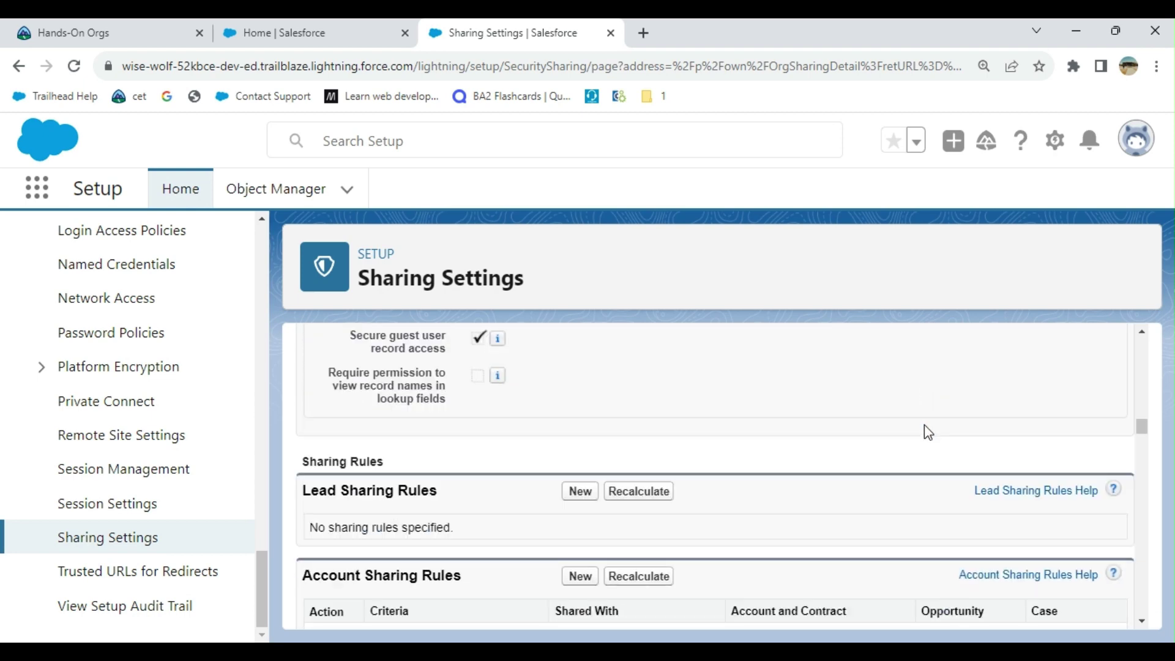
pyautogui.scroll(-3, 924, 425)
pyautogui.scroll(1, 534, 431)
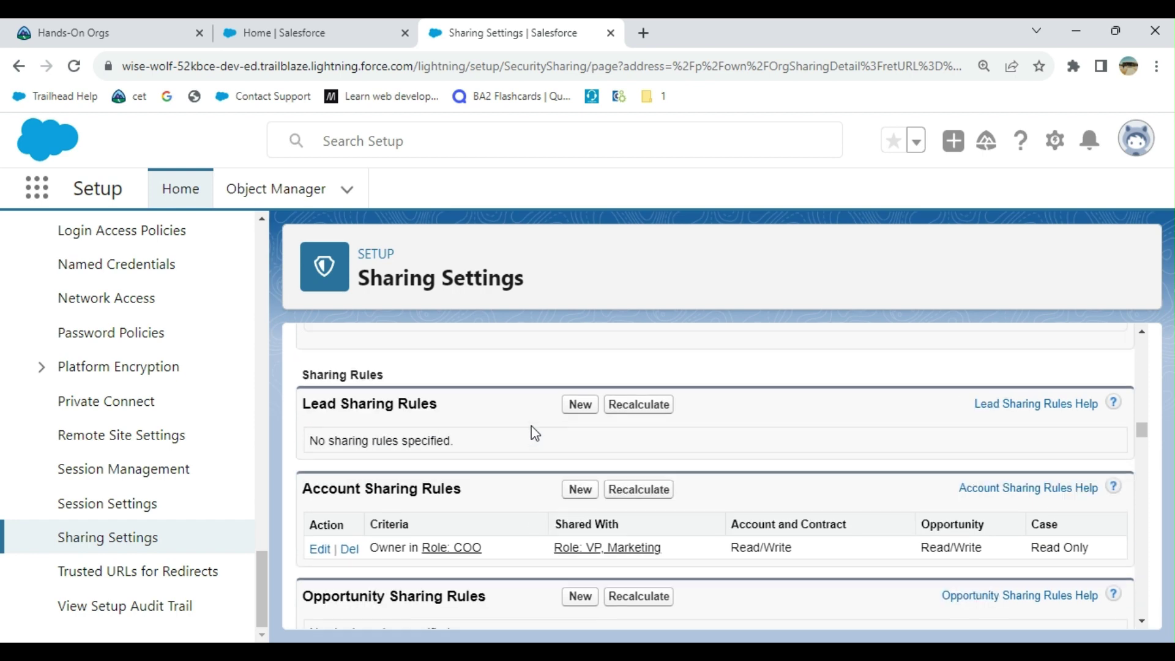
pyautogui.scroll(-3, 579, 441)
pyautogui.scroll(-4, 586, 449)
pyautogui.scroll(-4, 586, 449)
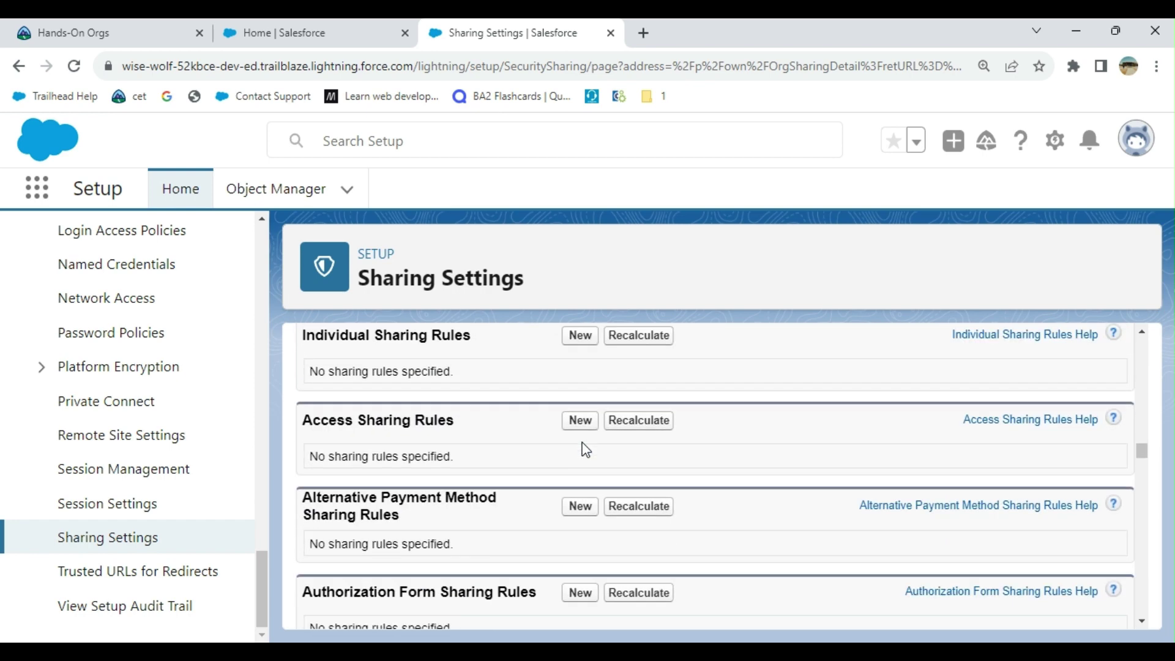